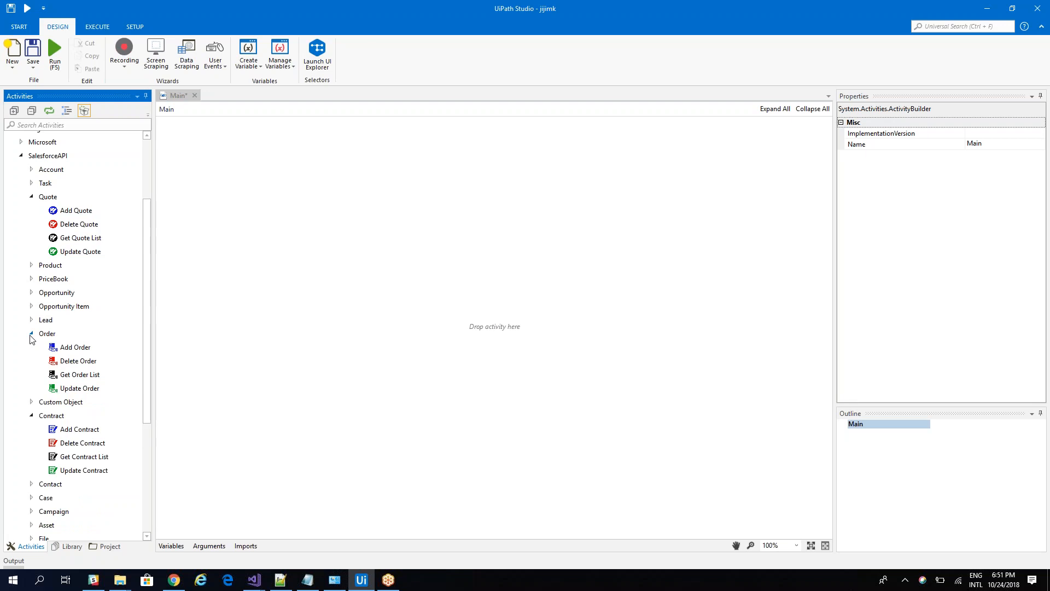
Add a Salesforce Application Scope to the empty workflow and place a Get Data Wizard activity inside its Do sequence.
left_click(31, 197)
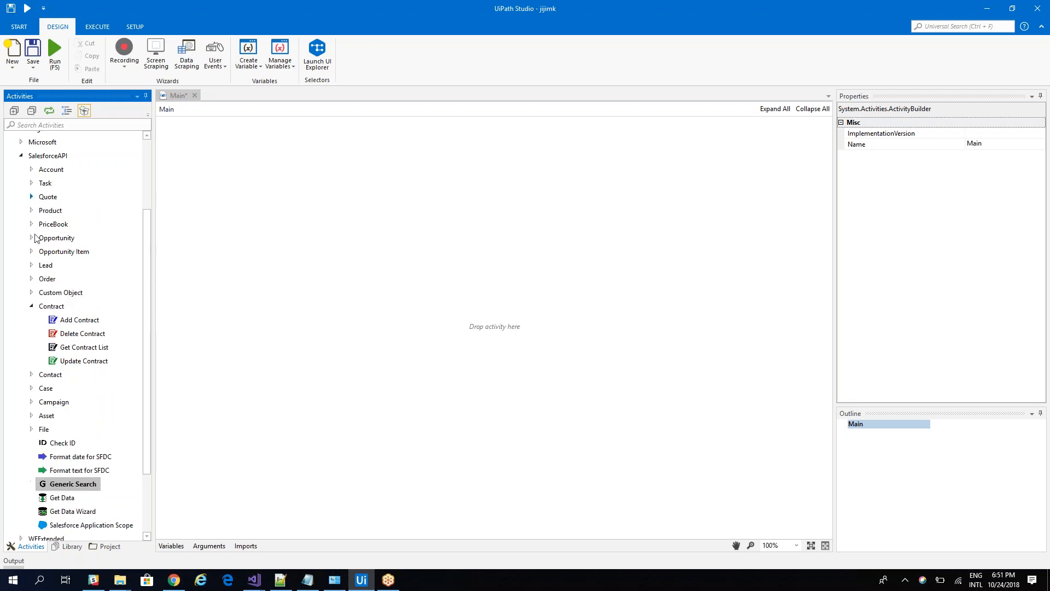
left_click(31, 307)
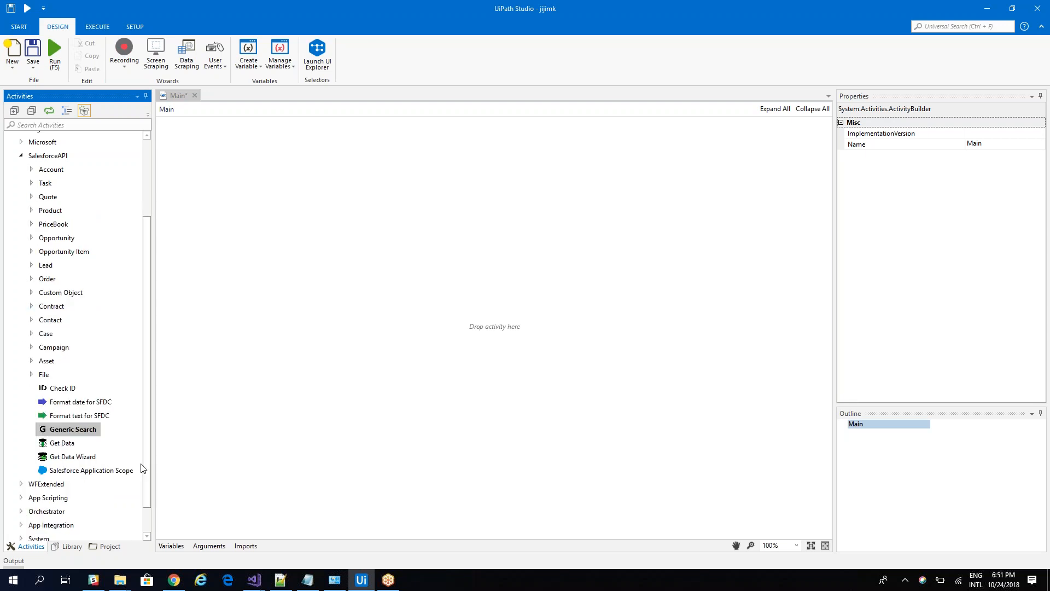
left_click(92, 470)
left_click_drag(92, 470, 459, 306)
left_click_drag(75, 463, 494, 339)
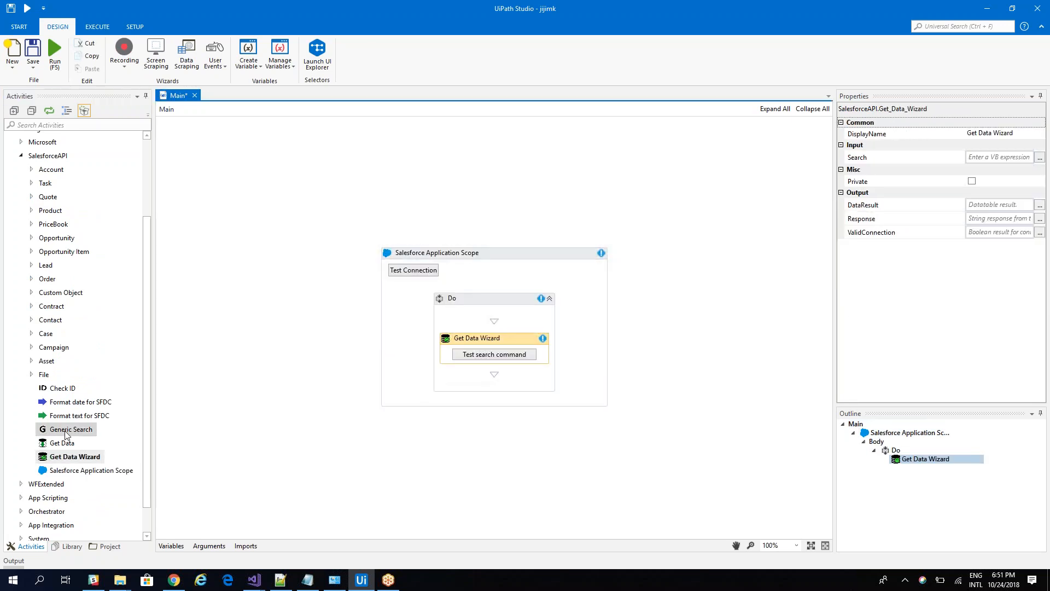
left_click_drag(64, 431, 460, 418)
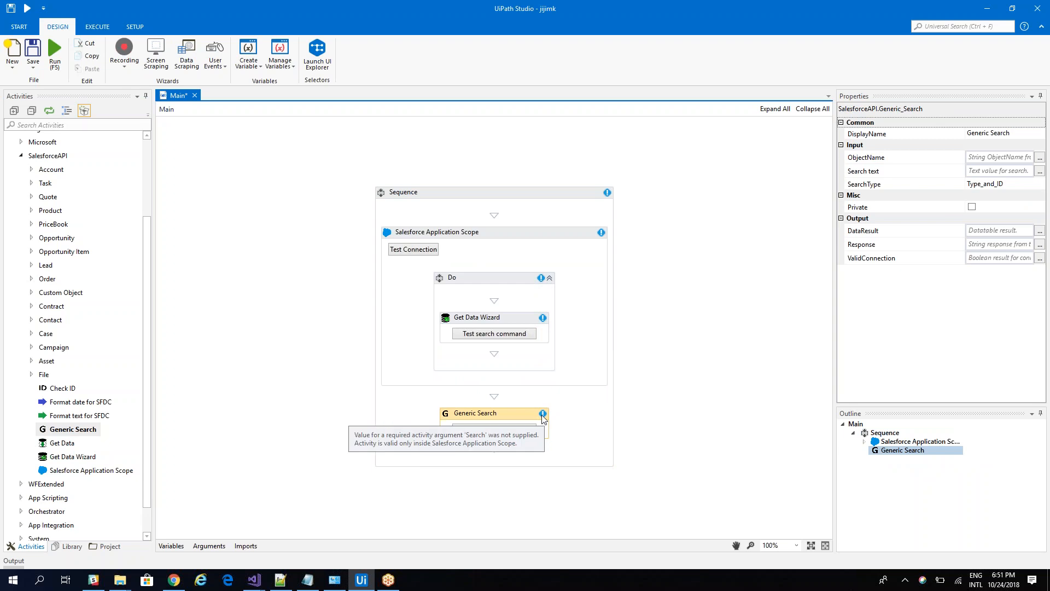
right_click(498, 413)
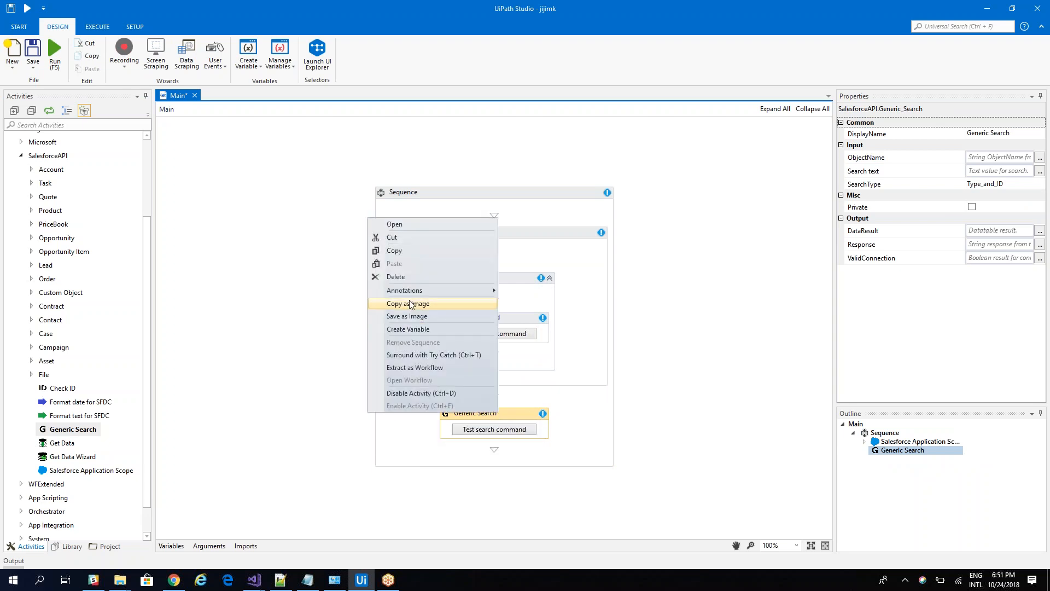
left_click(408, 275)
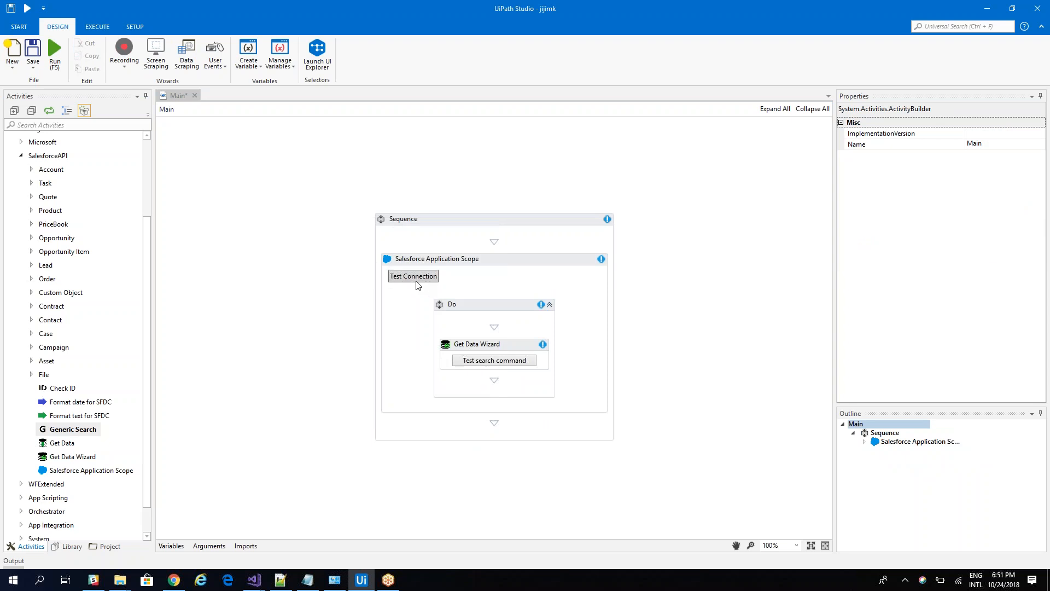
Test the Get Data Wizard's search command by running the example "Select Opportunity lost in 2018".
left_click(509, 365)
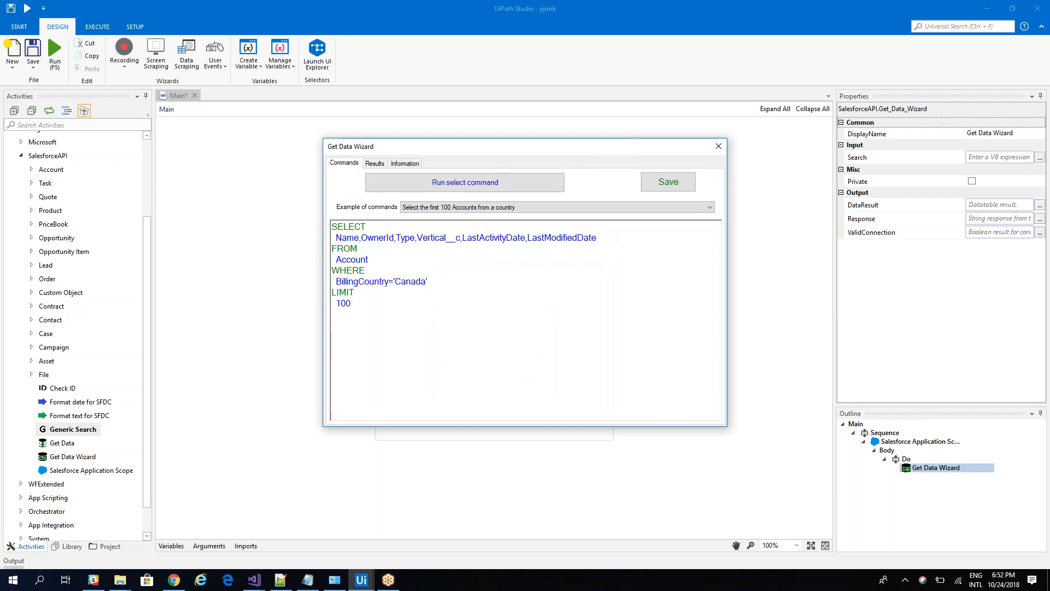
left_click(471, 208)
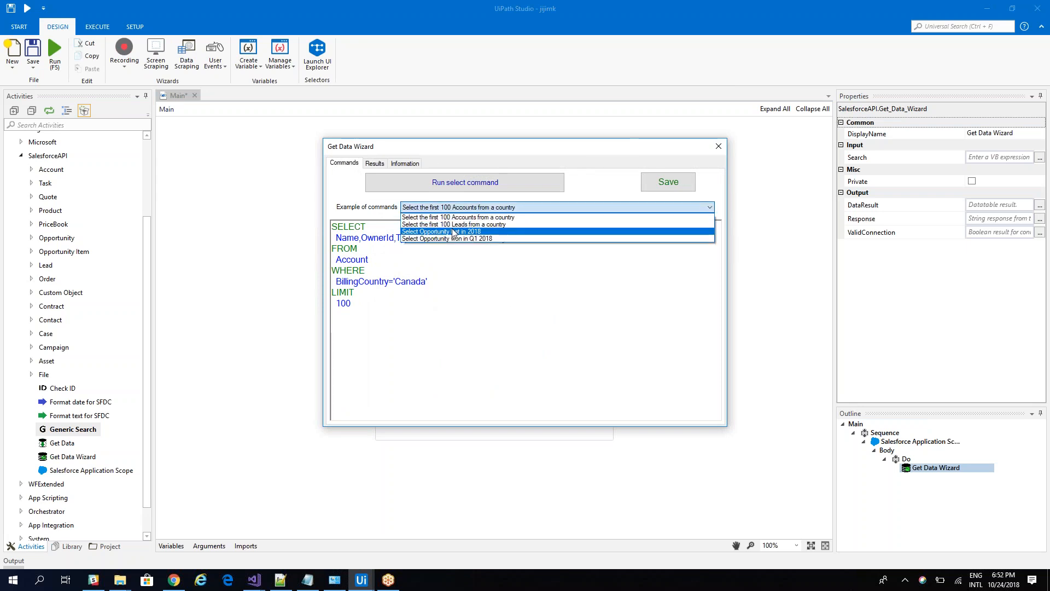
left_click(452, 225)
left_click(448, 182)
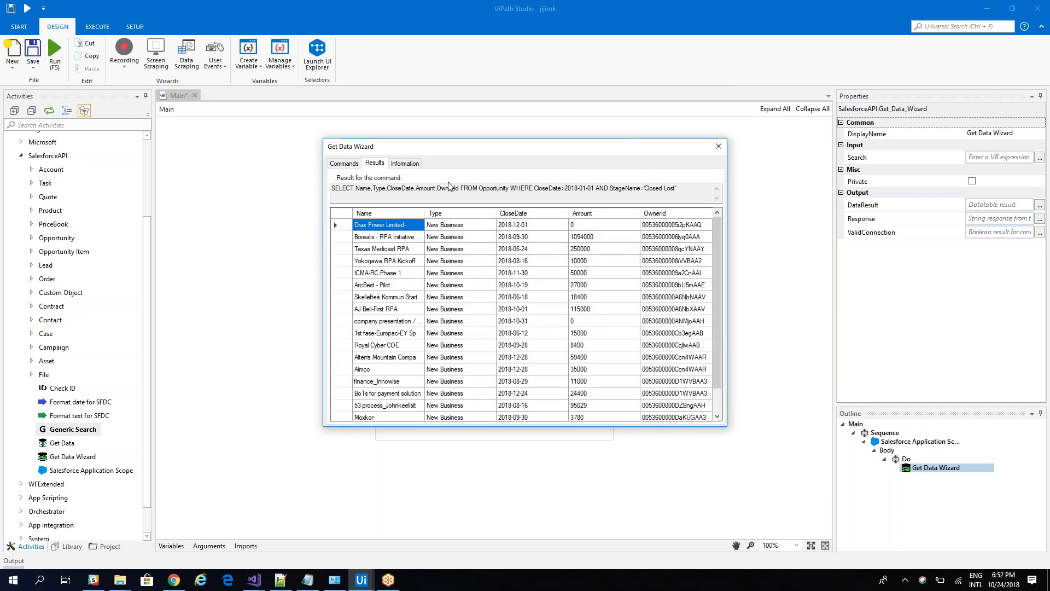
Retrieve the parameters of the Account object type in the Get Data Wizard's information view.
left_click(405, 163)
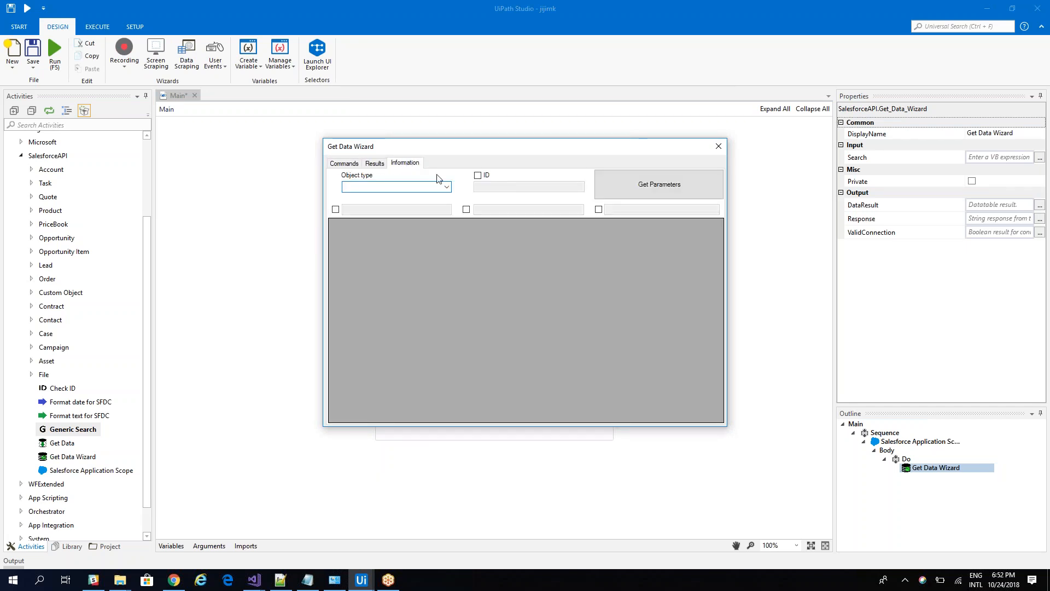
left_click(446, 188)
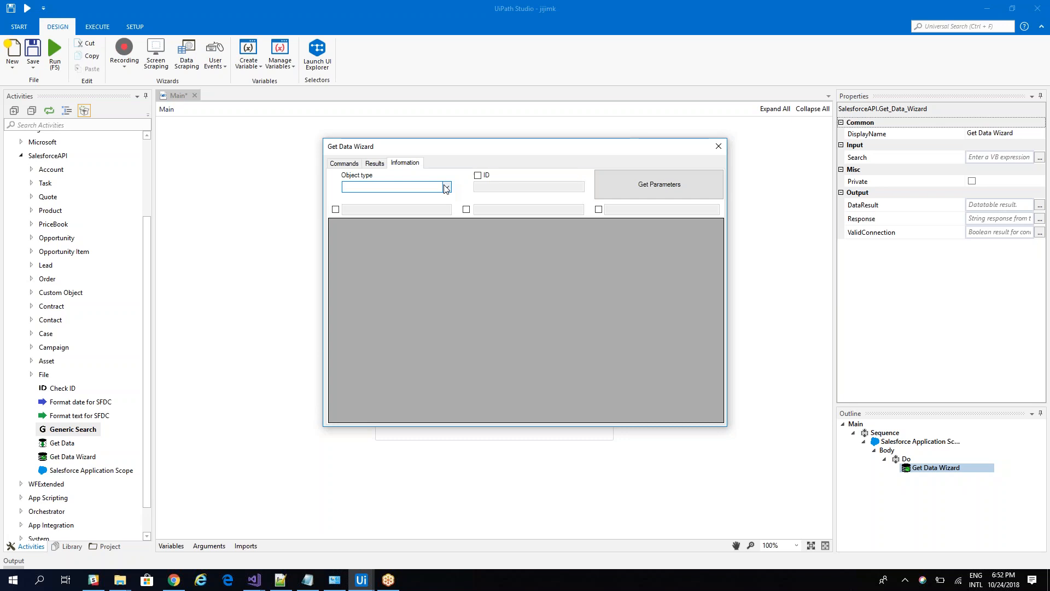
left_click(422, 187)
type("a")
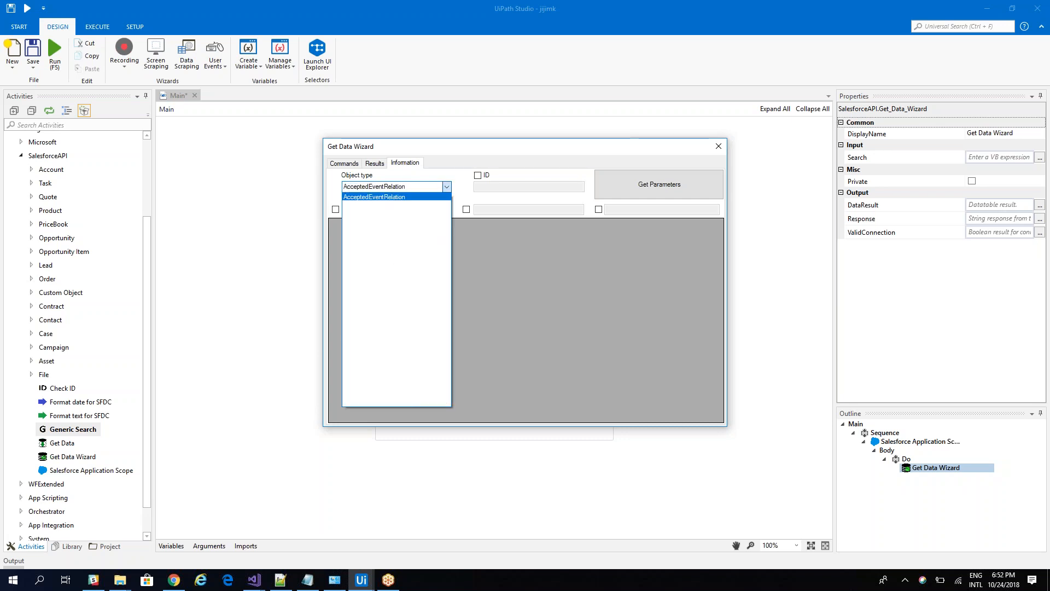
key("BackSpace")
key("BackSpace")
key("BackSpace")
key("BackSpace")
key("BackSpace")
key("BackSpace")
key("BackSpace")
key("BackSpace")
key("BackSpace")
key("BackSpace")
key("BackSpace")
key("BackSpace")
key("BackSpace")
key("BackSpace")
key("BackSpace")
key("BackSpace")
key("BackSpace")
key("BackSpace")
key("BackSpace")
key("BackSpace")
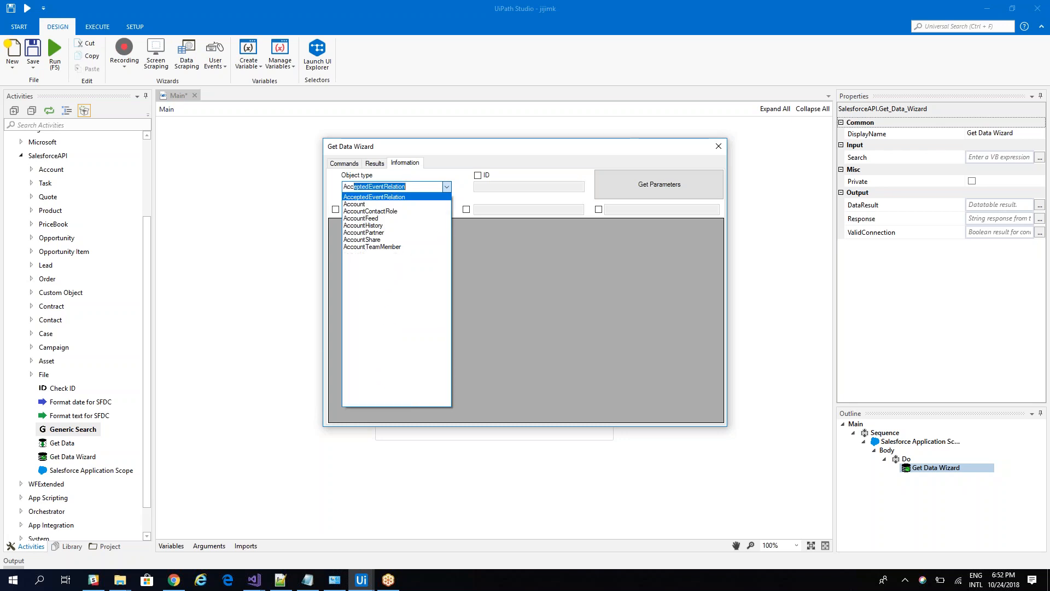
left_click(420, 204)
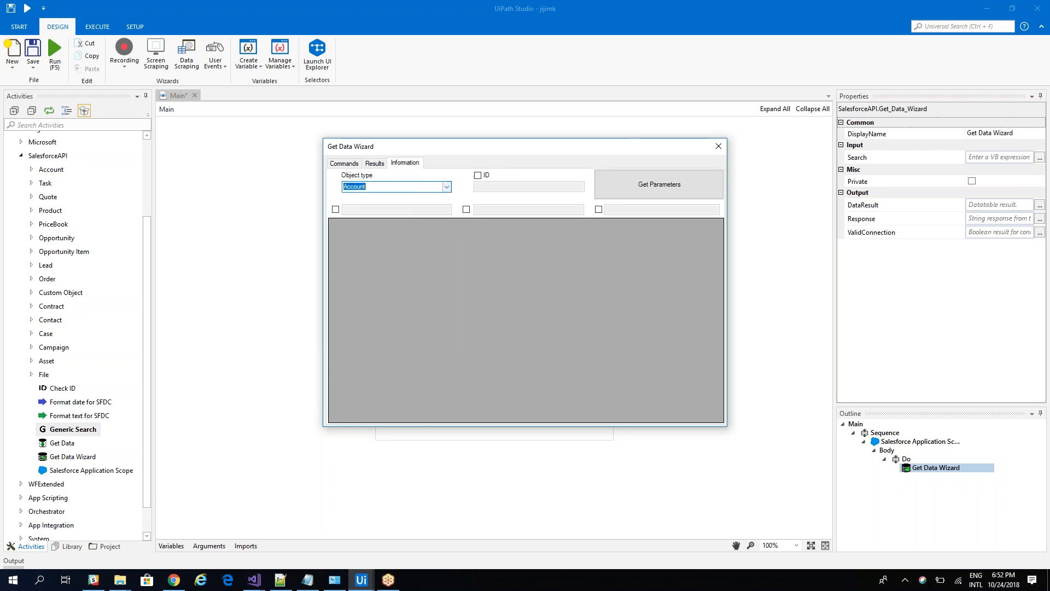
left_click(649, 187)
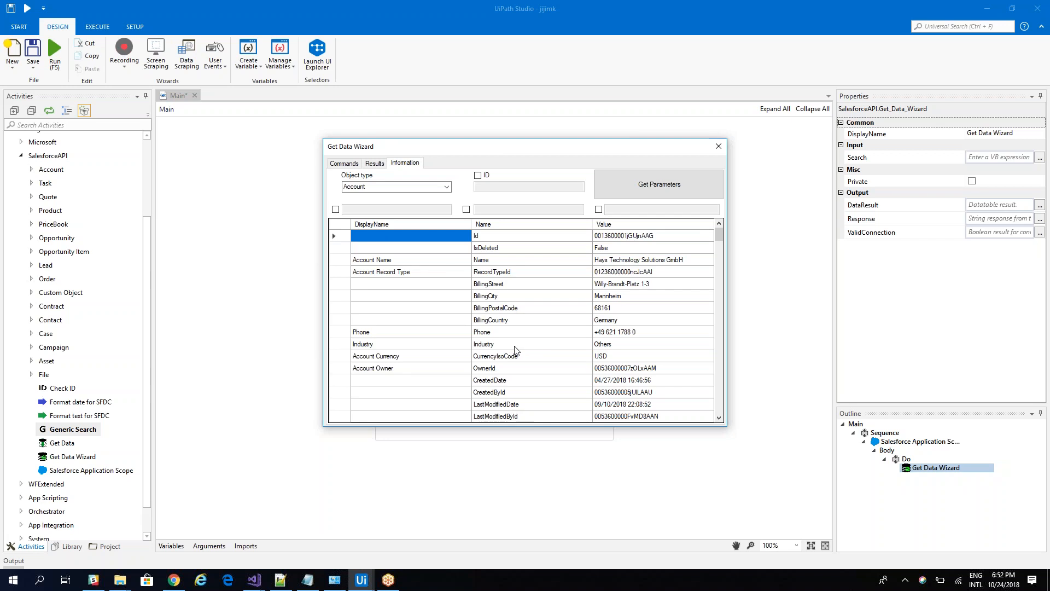
Filter the retrieved Account parameters by the display name "name".
left_click(336, 209)
left_click(351, 208)
type("name")
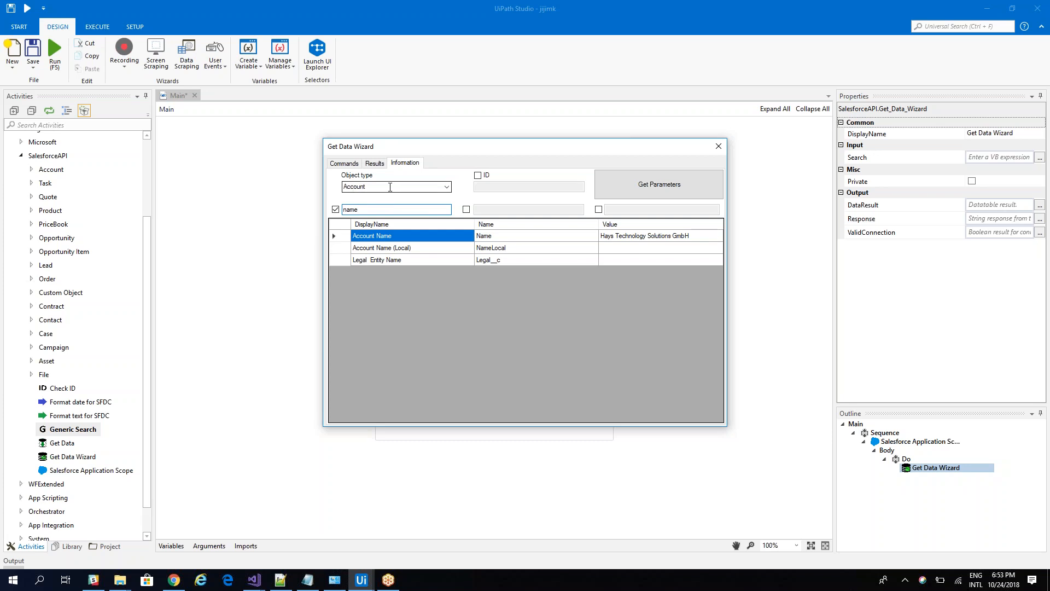
Look up the Account's Name field, add Account.Name to the SELECT fields of the Opportunity query, and run it.
left_click(345, 165)
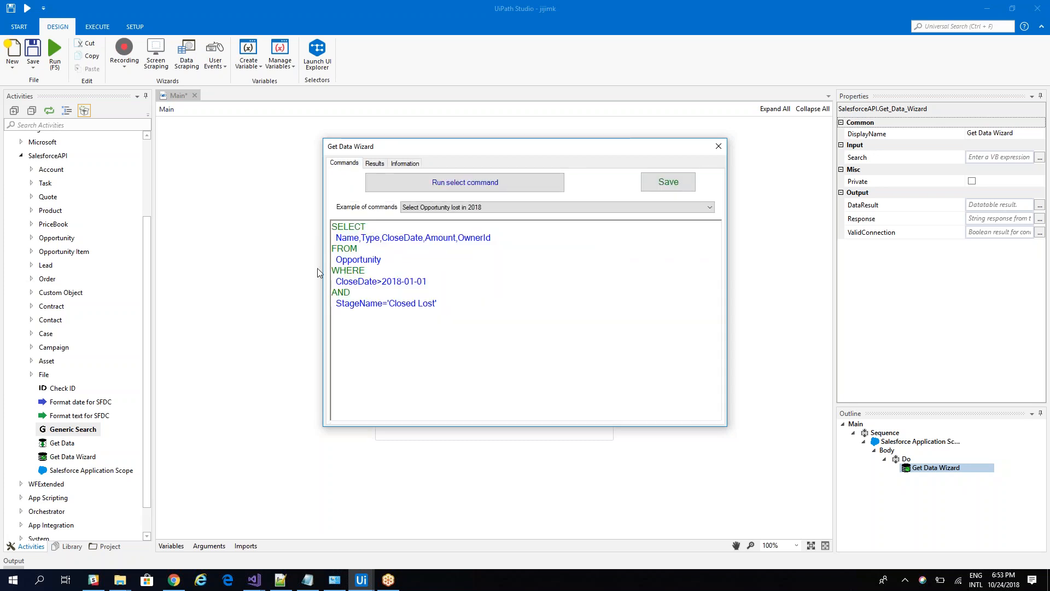
left_click(405, 163)
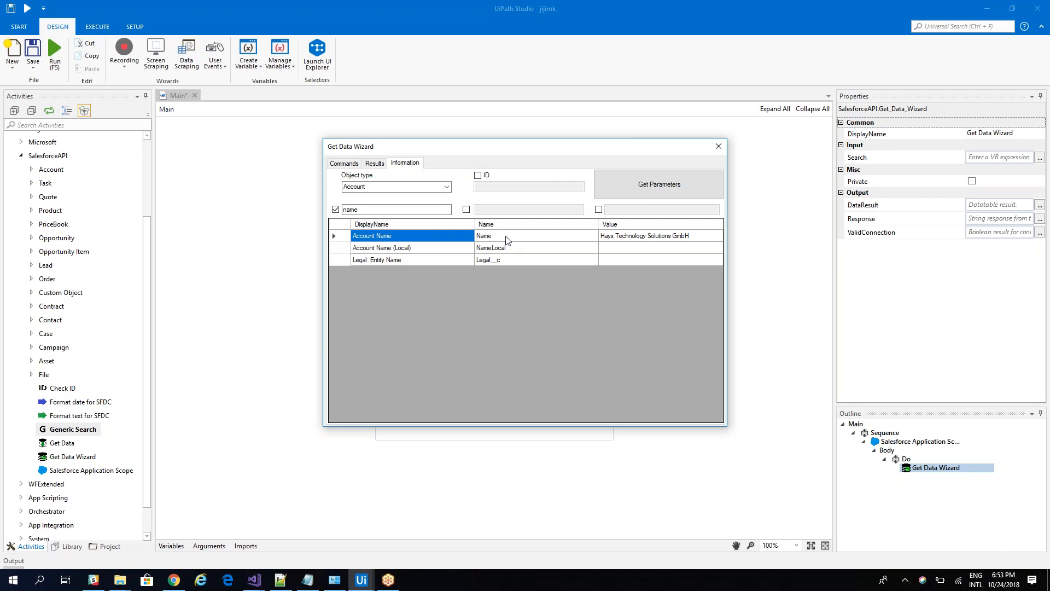
left_click(506, 238)
left_click(344, 163)
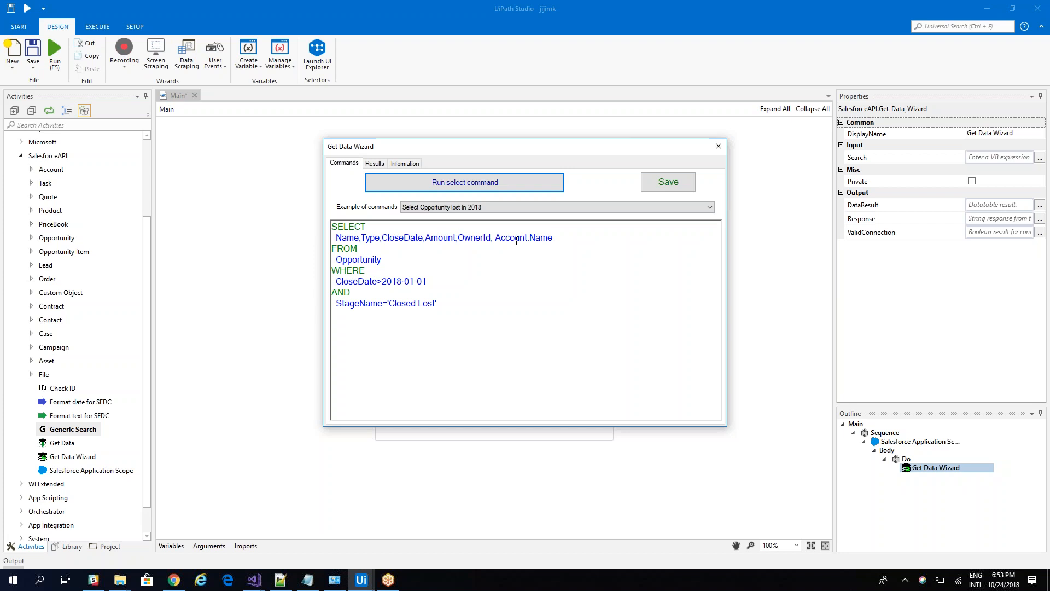
left_click(480, 186)
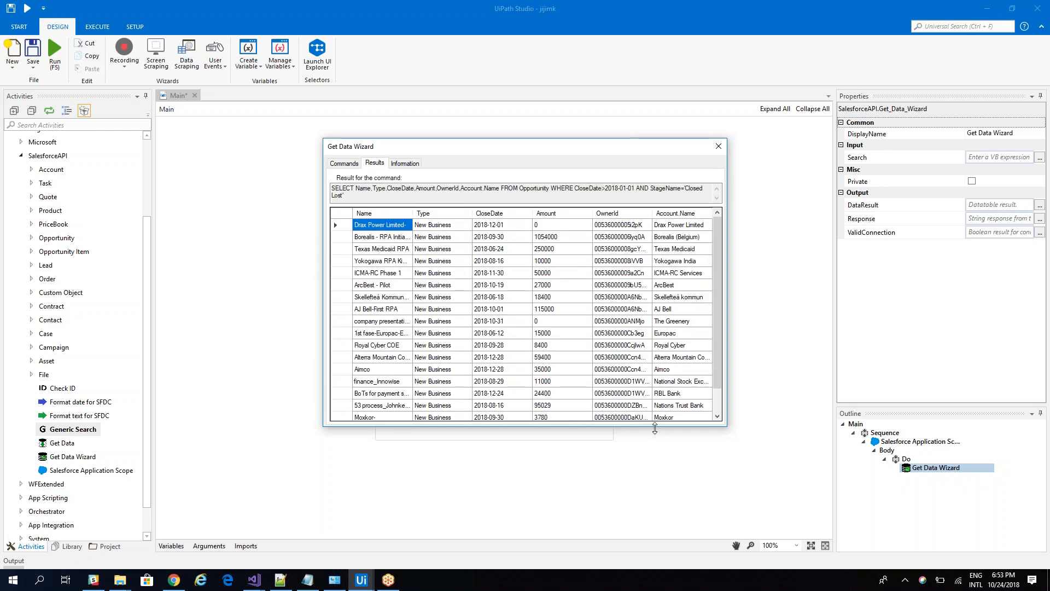
Turn off the display-name filter on the Account parameters and close the Get Data Wizard without saving.
left_click(404, 164)
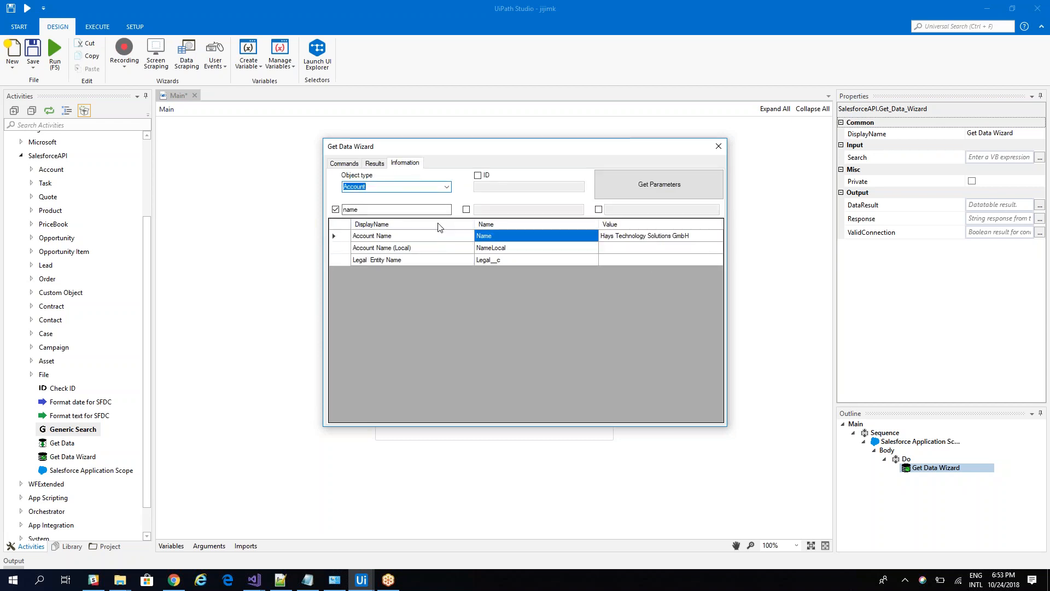
left_click(335, 208)
left_click(718, 146)
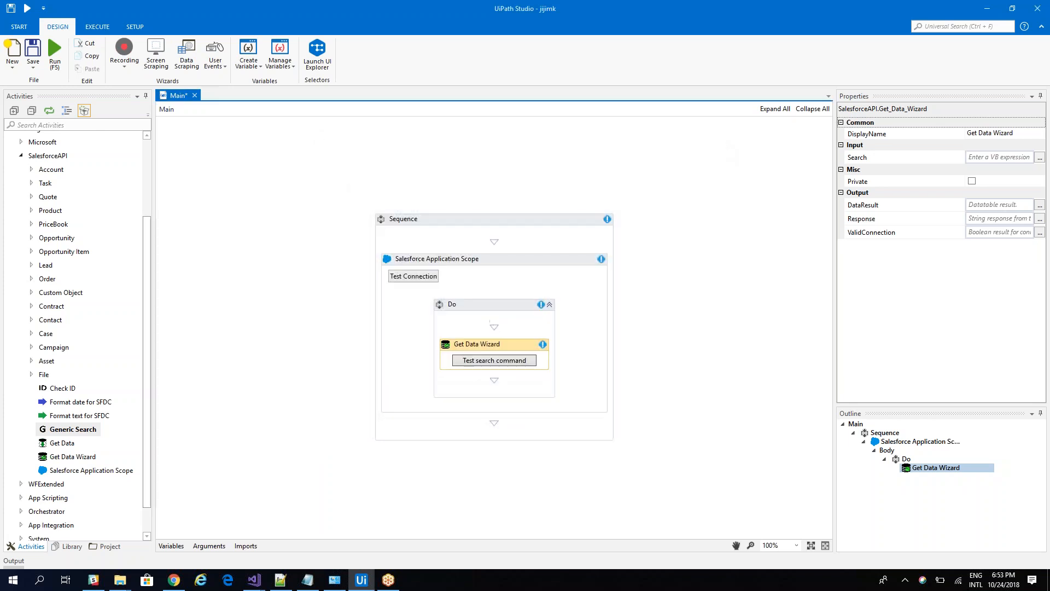
Add an Add Account activity below Get Data Wizard and load the mandatory parameters in its configuration.
left_click(31, 169)
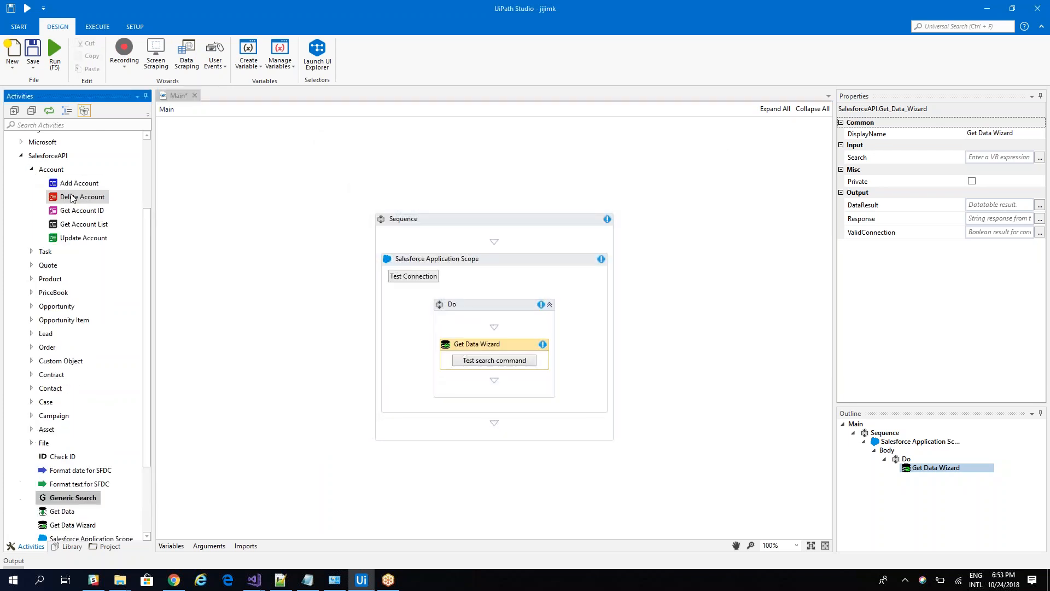
left_click_drag(79, 186, 494, 381)
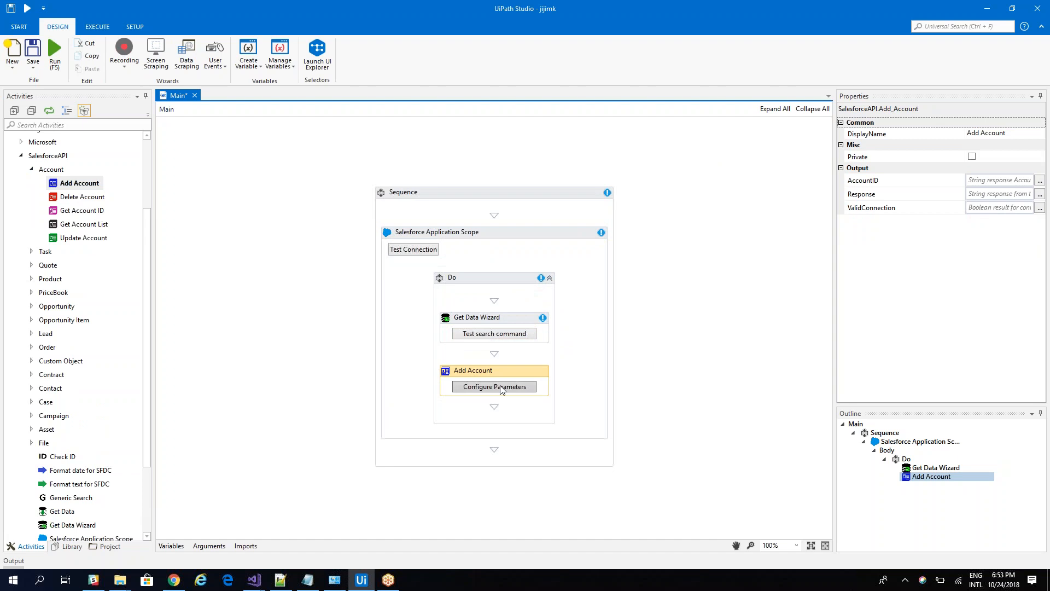
left_click(499, 389)
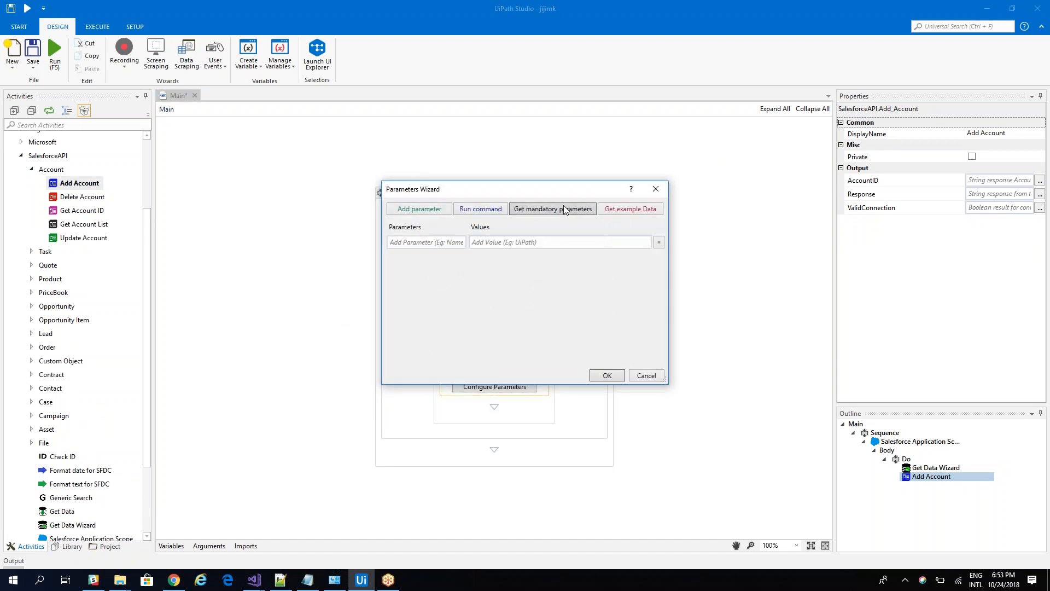
left_click(544, 212)
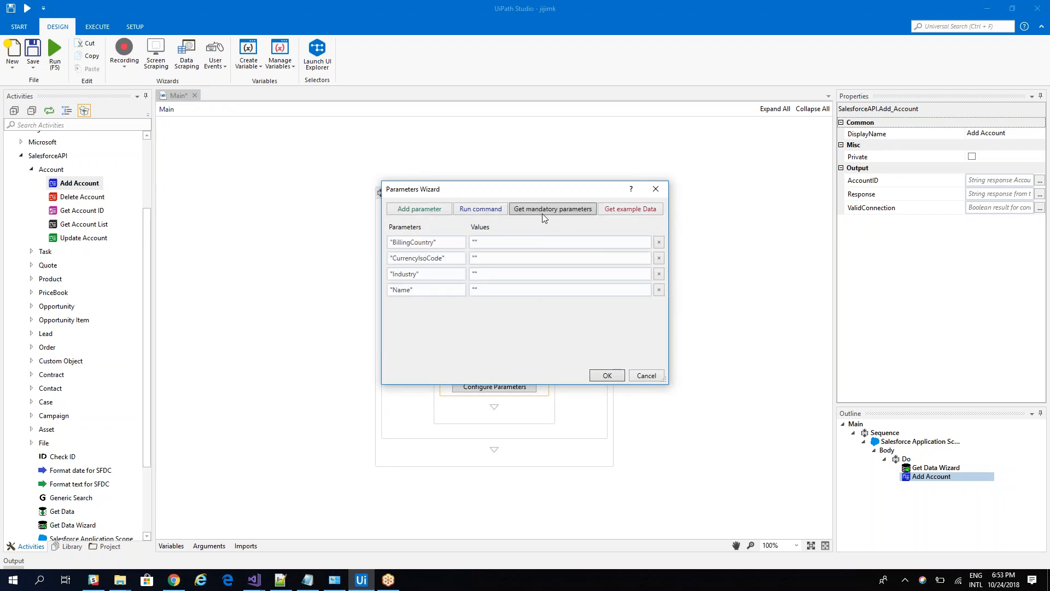
Retrieve example account data for the Add Account parameters.
left_click(1031, 28)
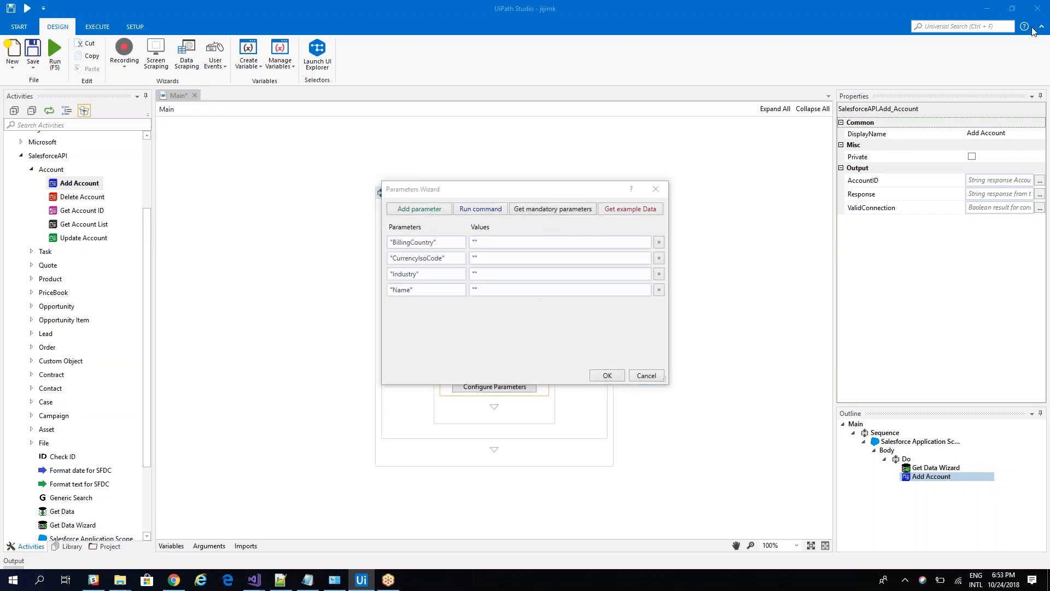
left_click(637, 211)
left_click(888, 182)
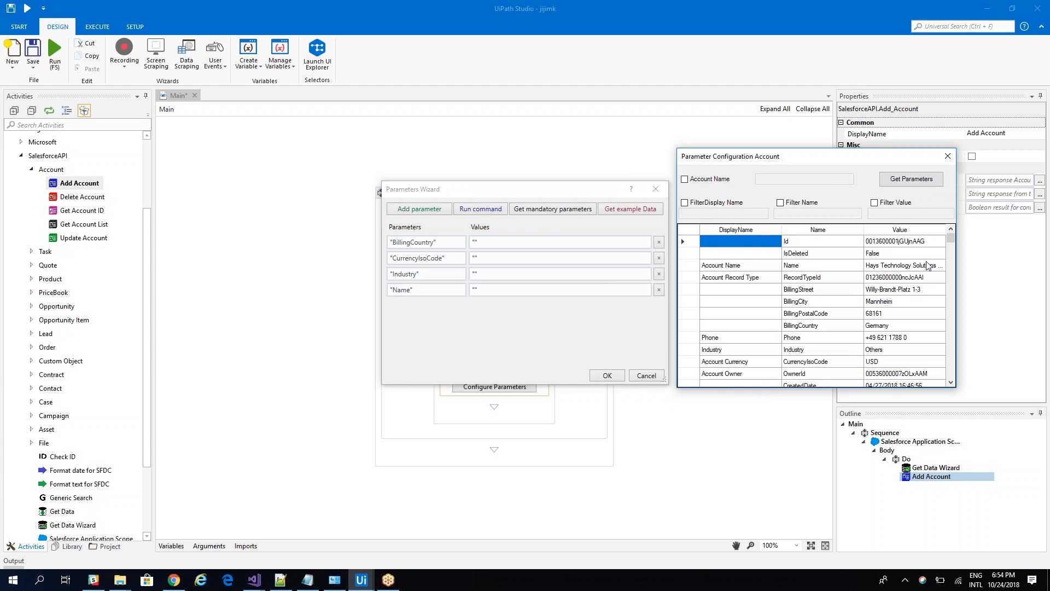
Filter the example data by display name "name", add the NameLocal parameter, and close the parameter configuration without confirming.
left_click(706, 202)
type("name")
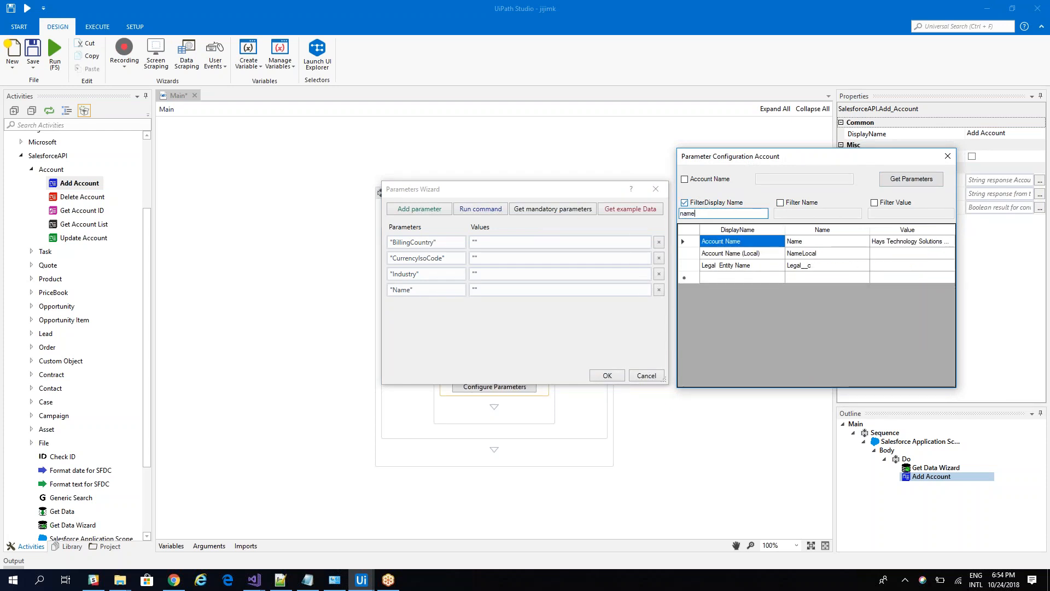
double_click(811, 257)
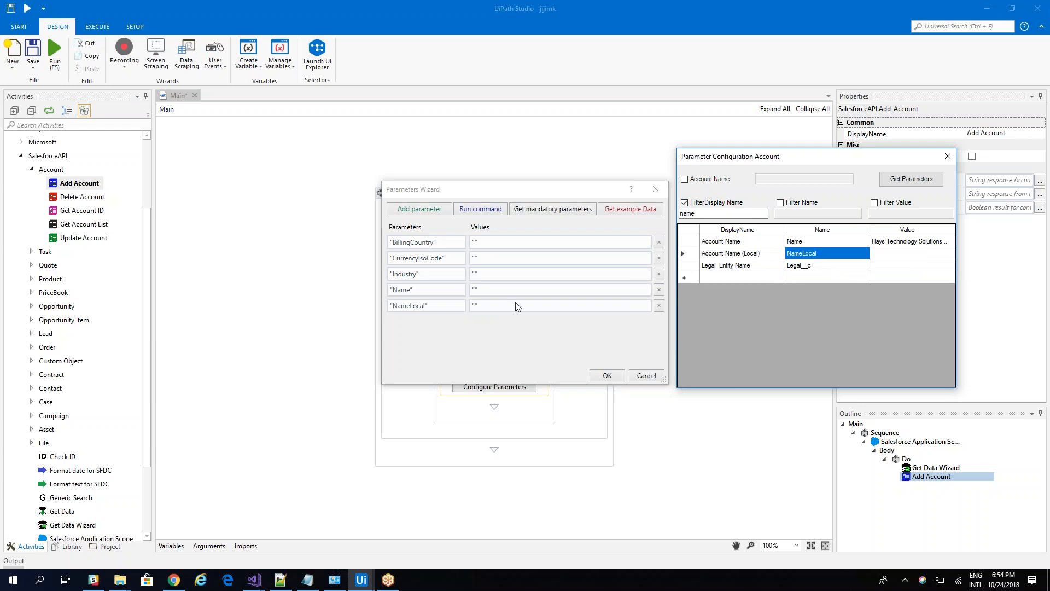
left_click(947, 157)
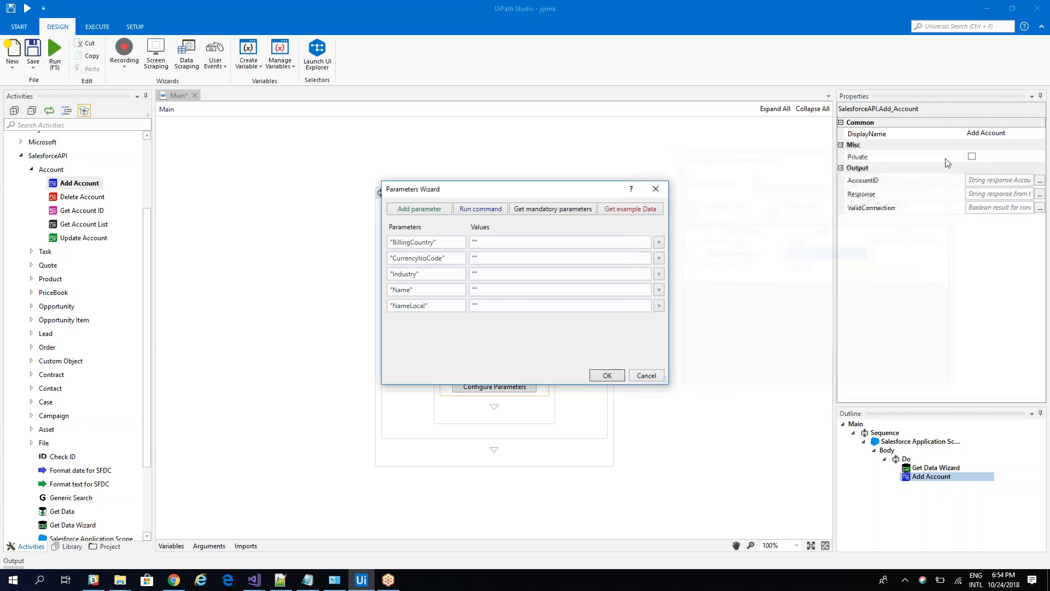
left_click(656, 188)
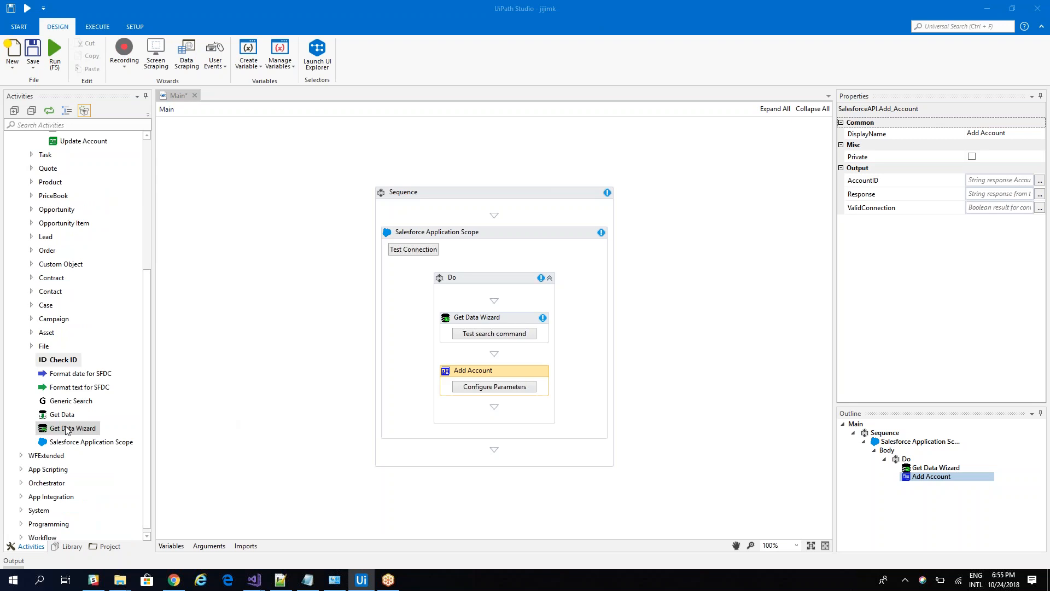
Add a Generic Search activity below Add Account and test its search command with the text "walmart".
left_click_drag(61, 407, 493, 406)
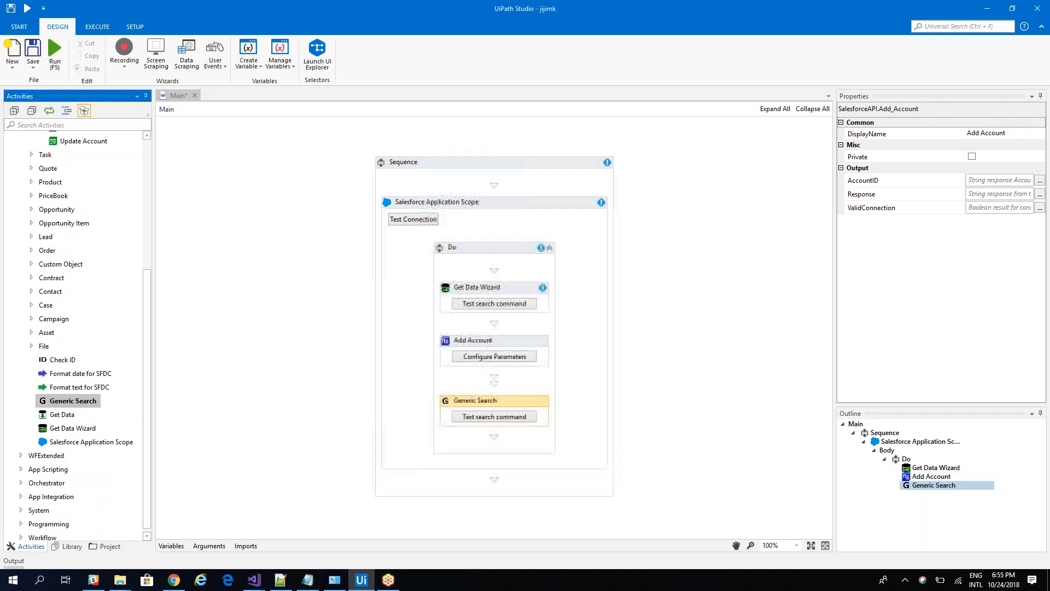
left_click(503, 413)
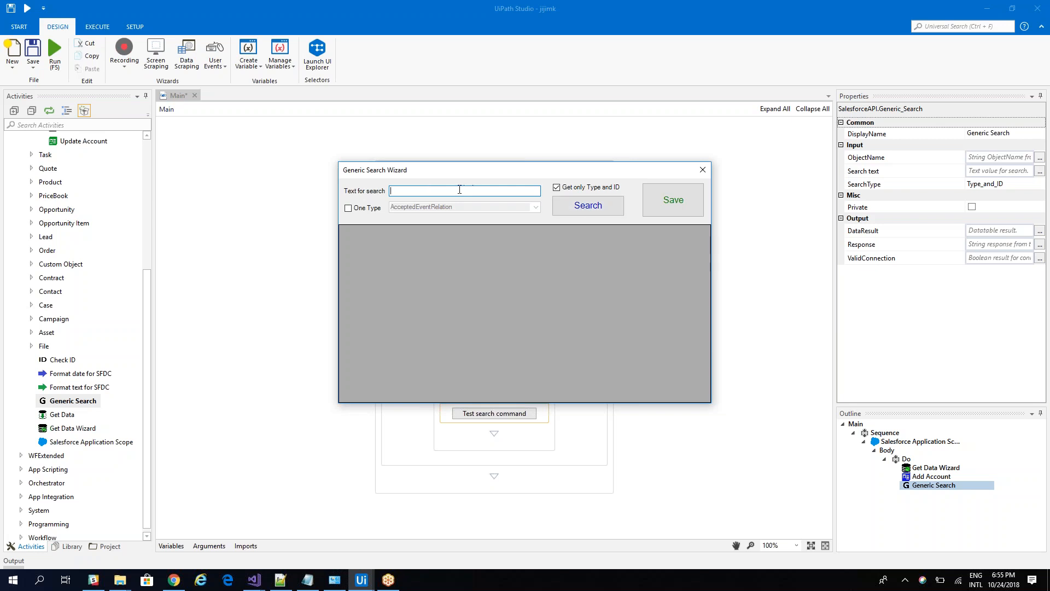
type("walmart")
key("Return")
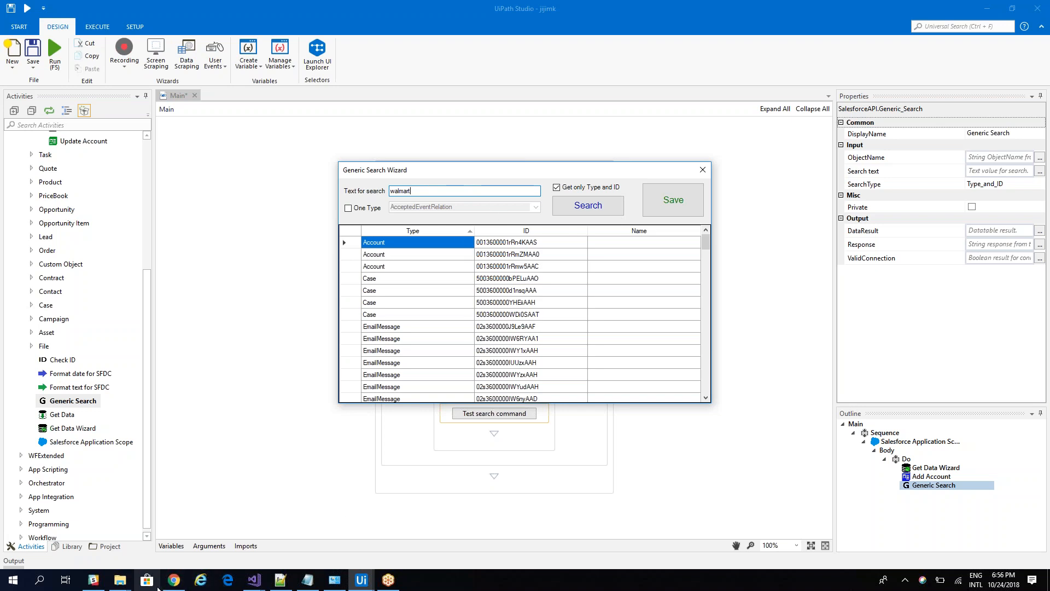
Switch to Salesforce in Chrome, search all records for "walmart", and return to the Generic Search wizard in UiPath Studio.
left_click(173, 581)
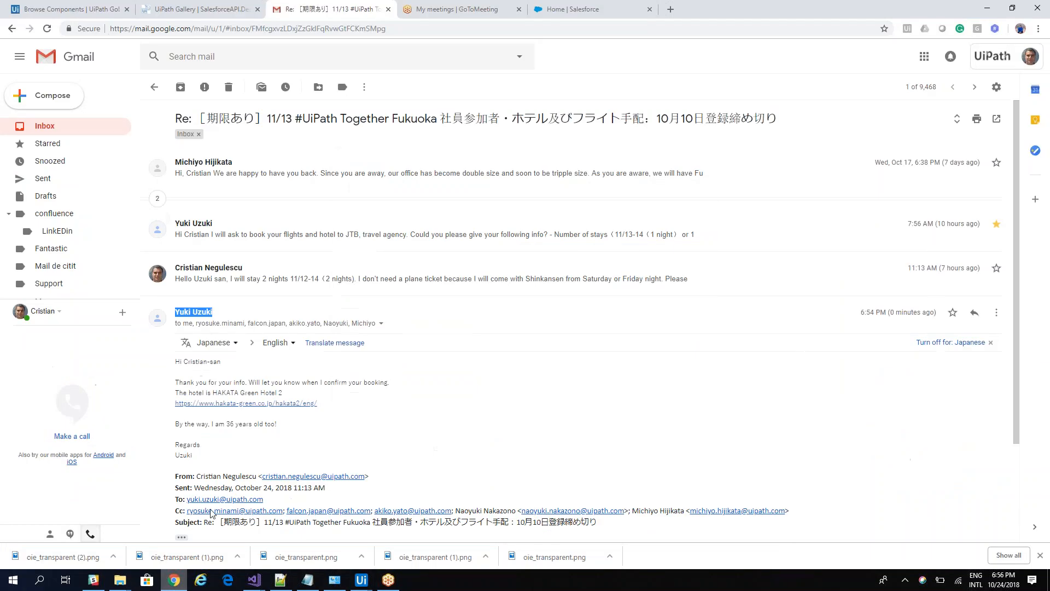
left_click(590, 9)
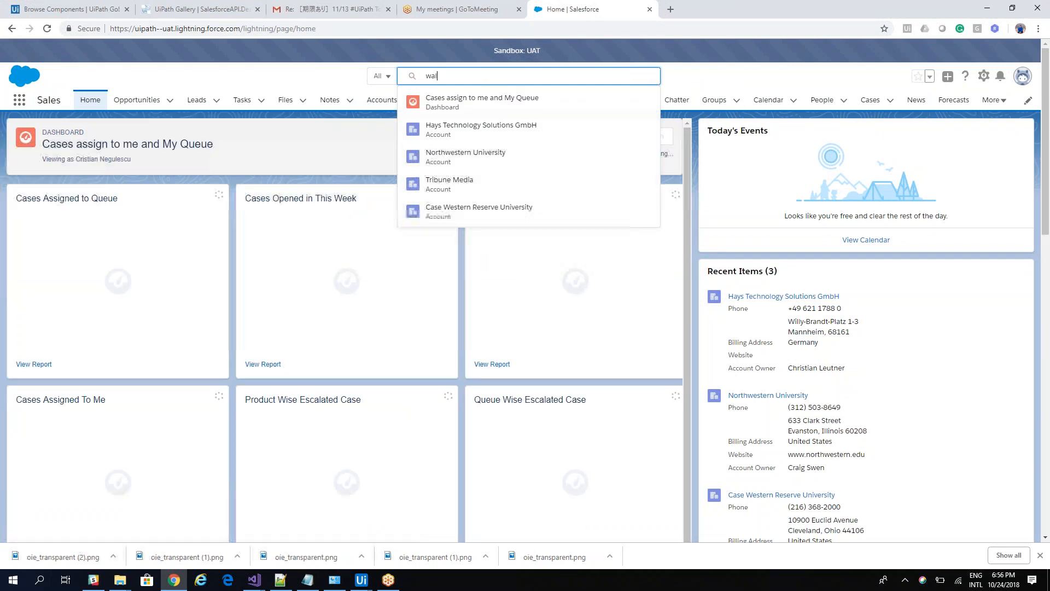
type("l")
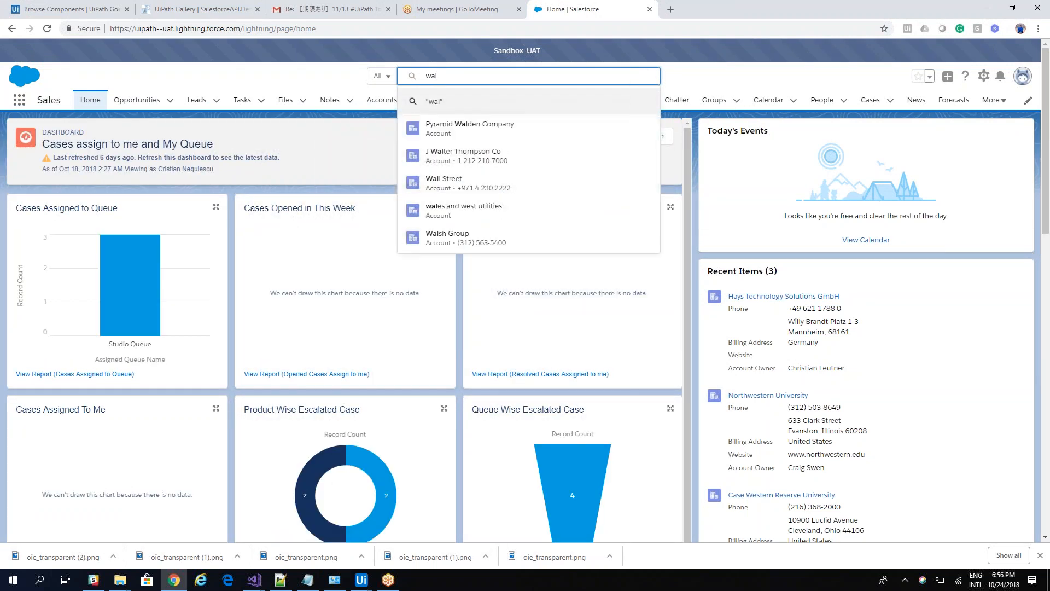
key("Return")
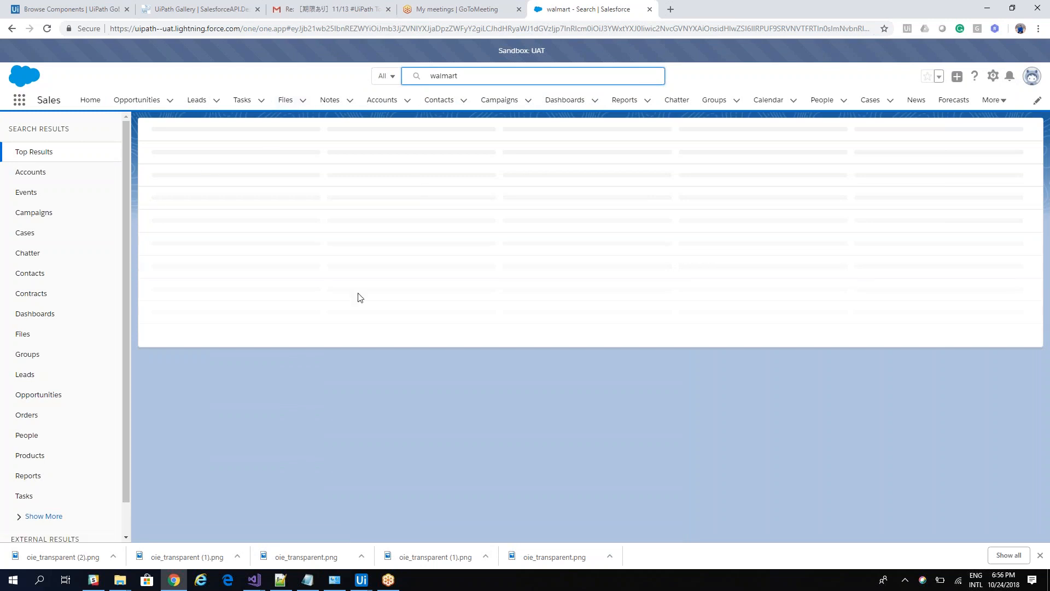
left_click(987, 8)
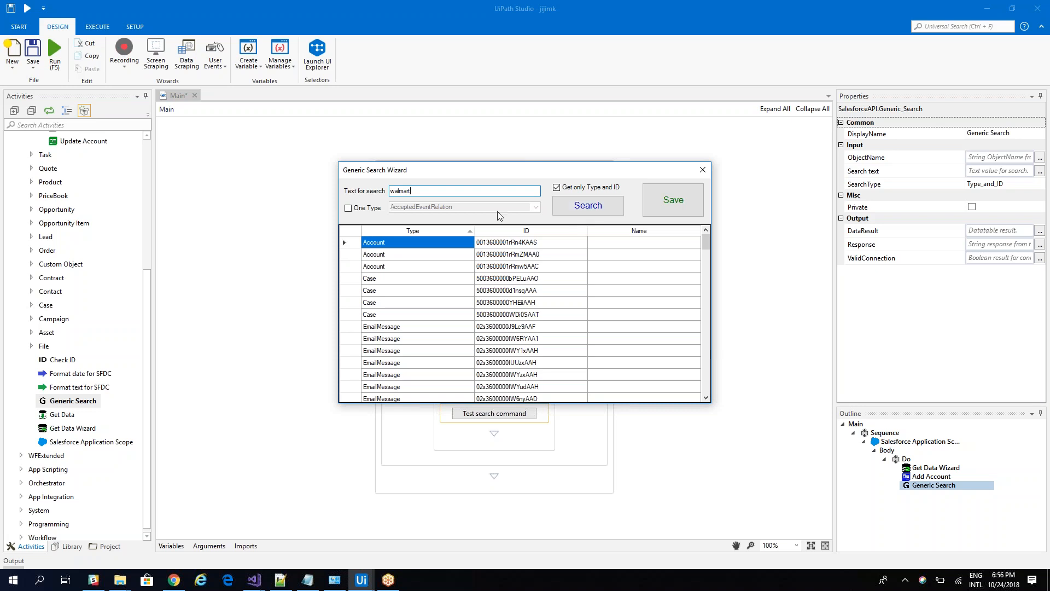
Restrict the Generic Search test to one type and choose Account.
left_click(348, 208)
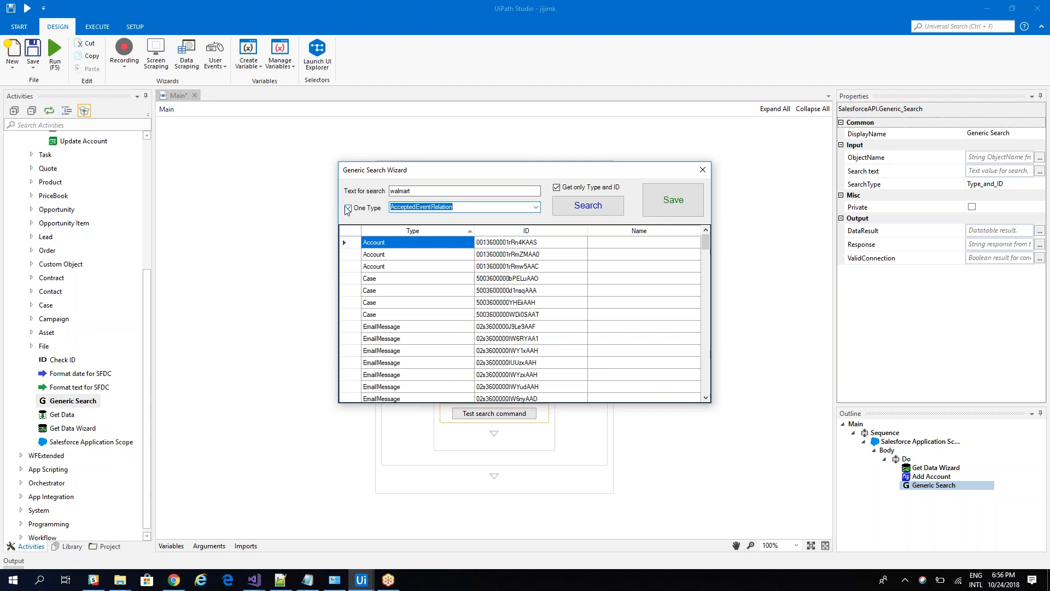
key("BackSpace")
type("acc")
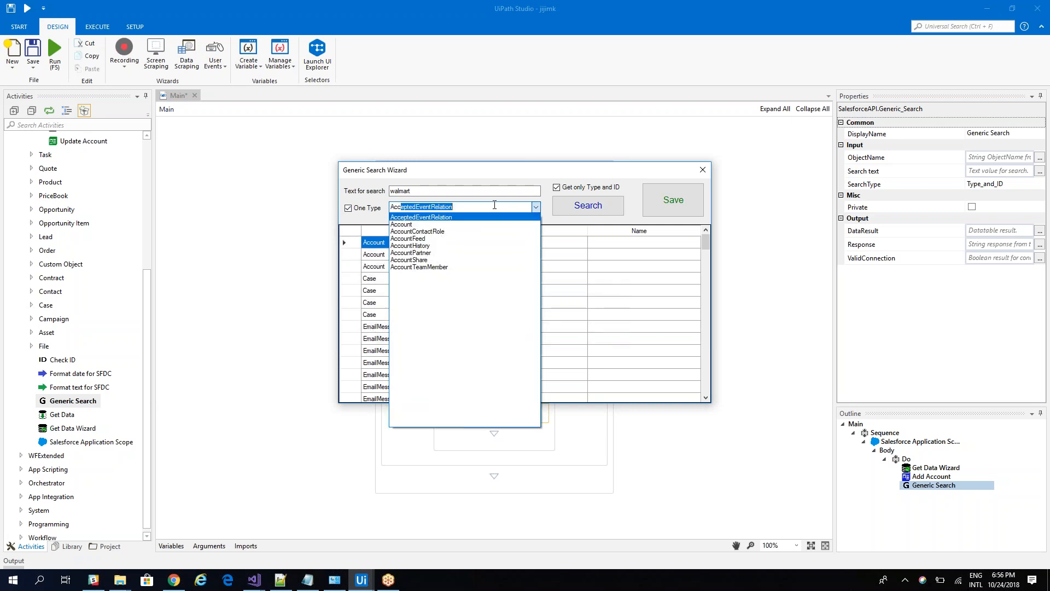
left_click(426, 224)
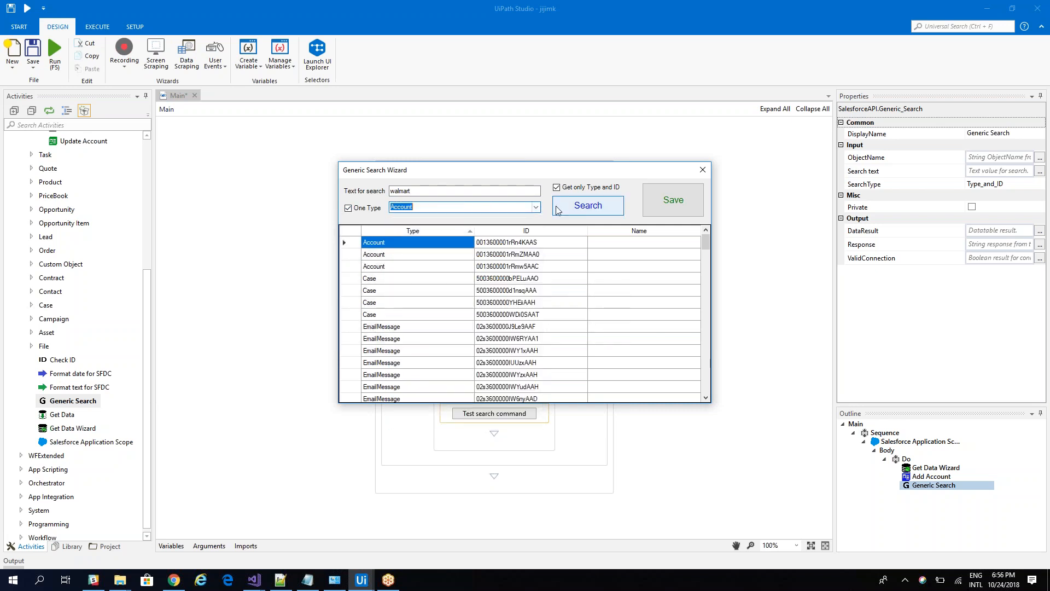
Search the Account records for "sony", look through the results, and close the Generic Search wizard without saving.
left_click(472, 191)
key("ctrl+a")
type("s")
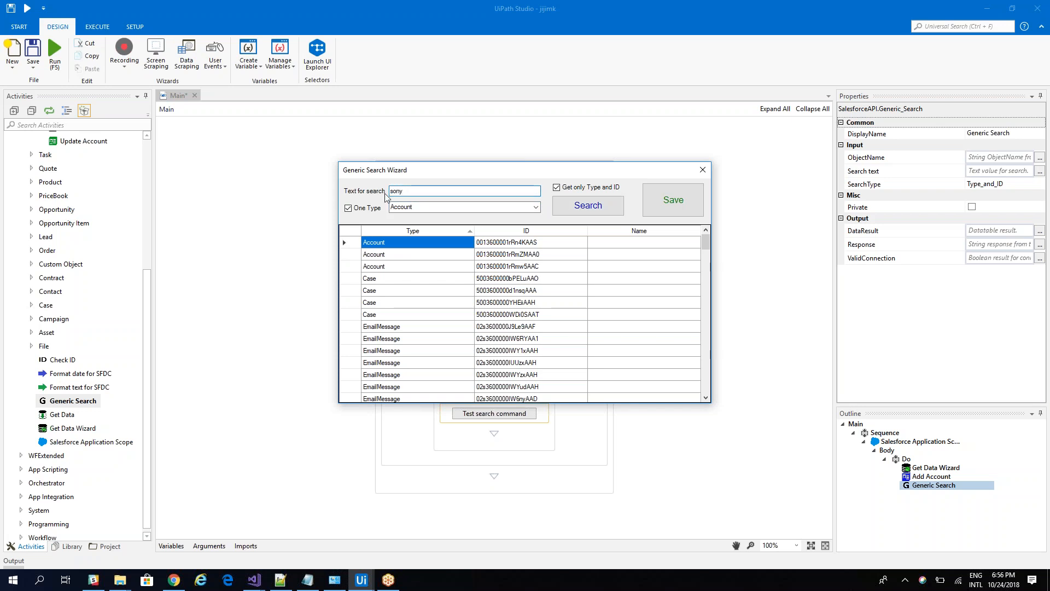
left_click(569, 205)
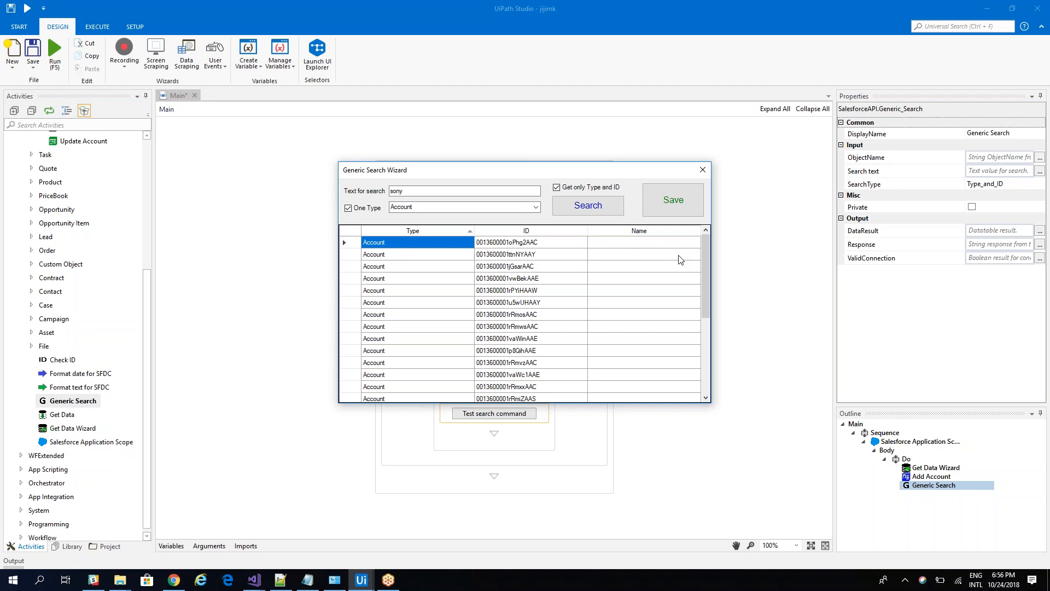
left_click_drag(707, 245, 704, 202)
left_click(701, 171)
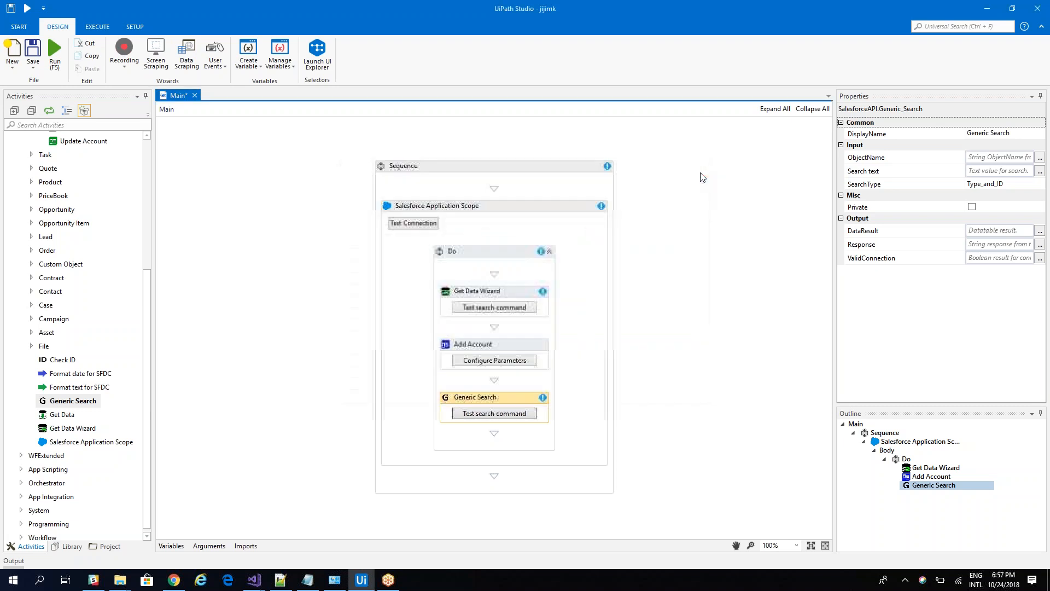
Add a Check ID activity below Generic Search, set its object to Opportunity, and open its command test.
left_click_drag(62, 359, 474, 453)
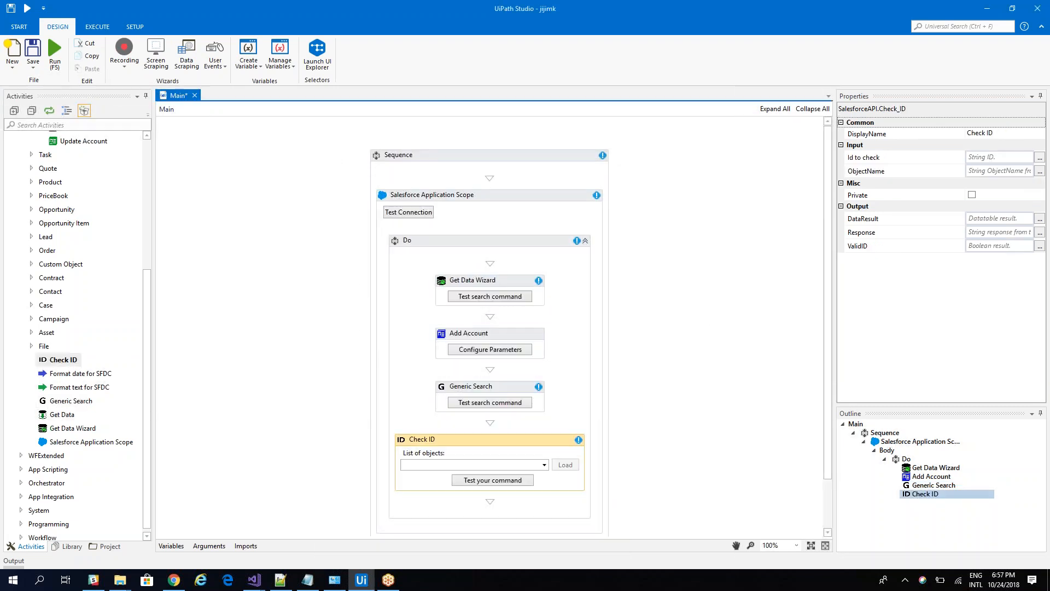
double_click(542, 467)
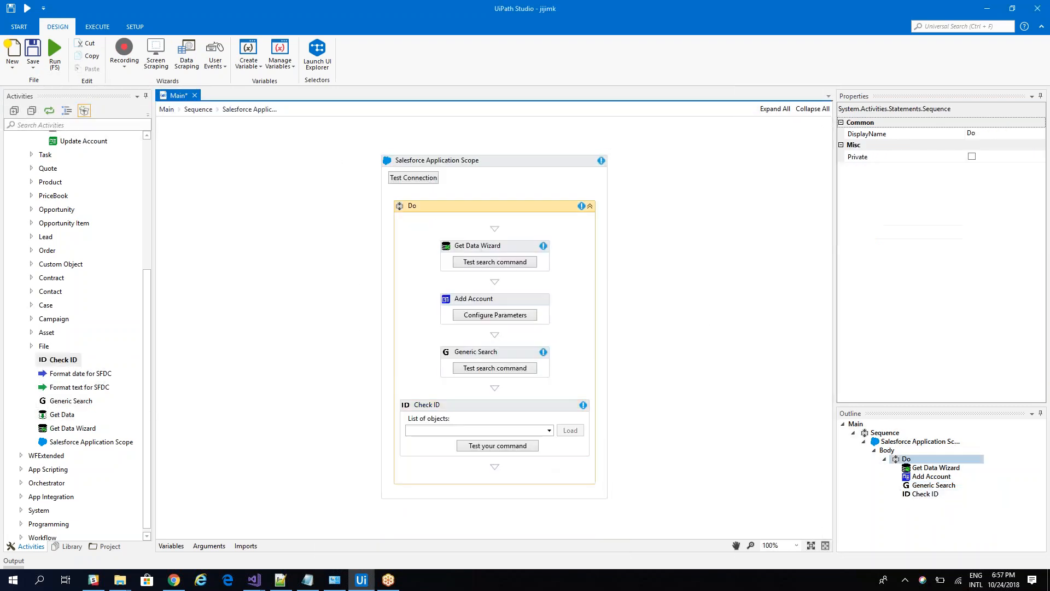
left_click(549, 430)
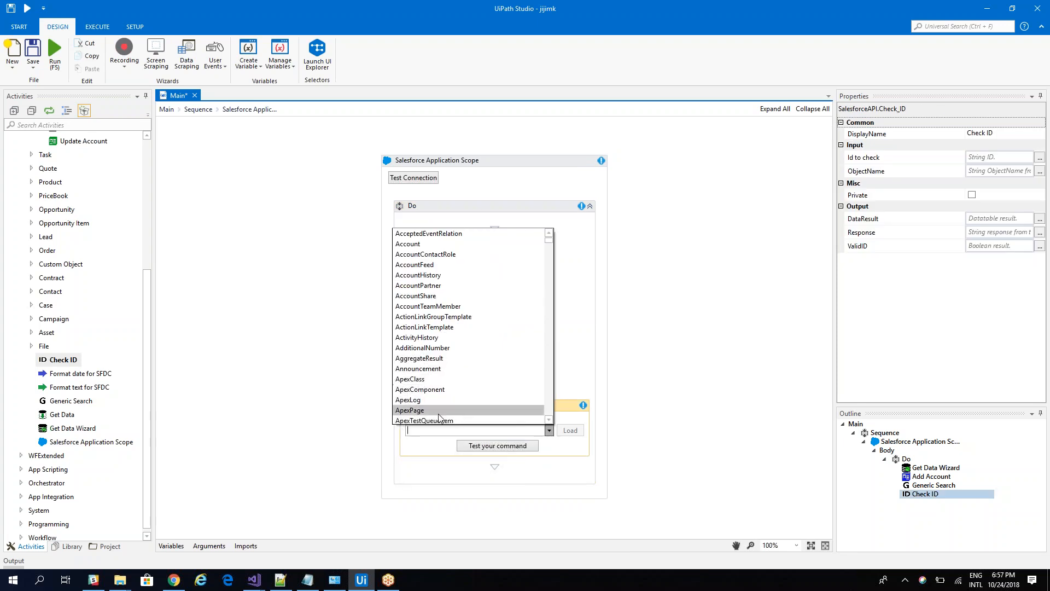
left_click(430, 430)
type("Op")
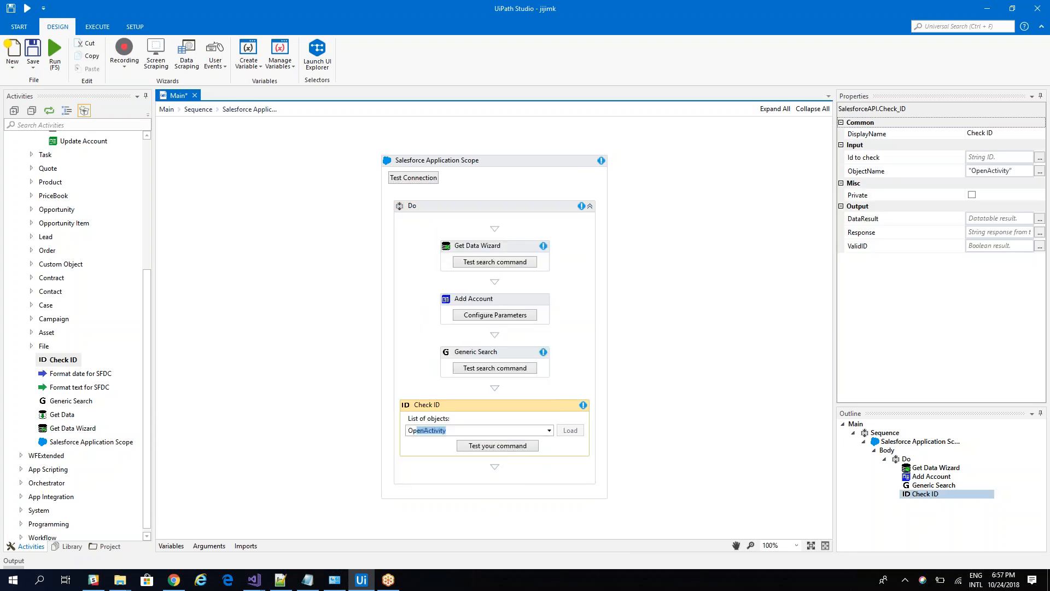
type("portu")
left_click(498, 447)
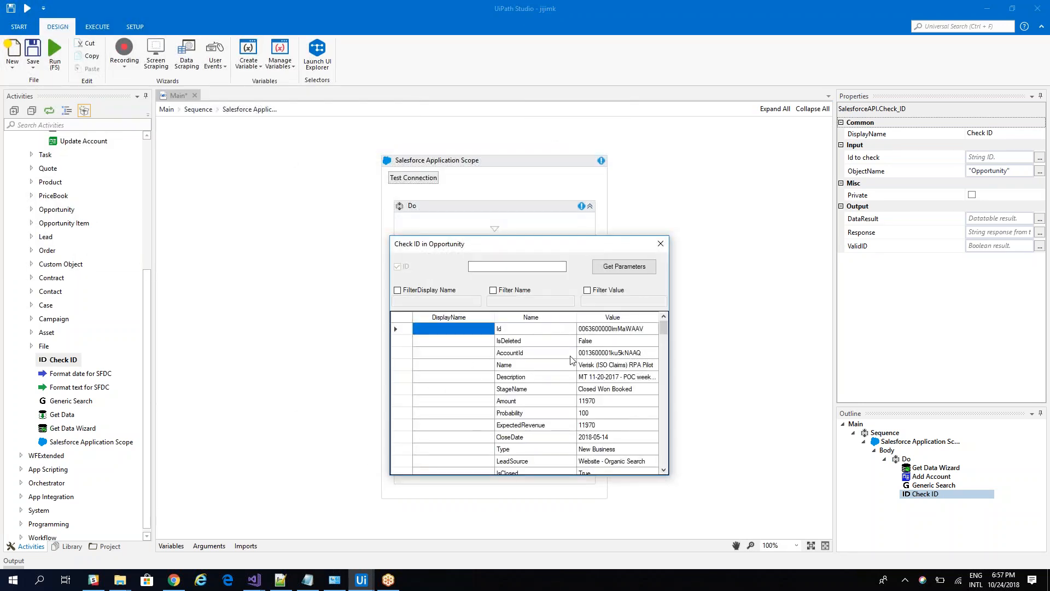
Switch to Salesforce in Chrome, open the redhIO account from the opportunities list, and copy its record ID from the page address.
left_click(176, 583)
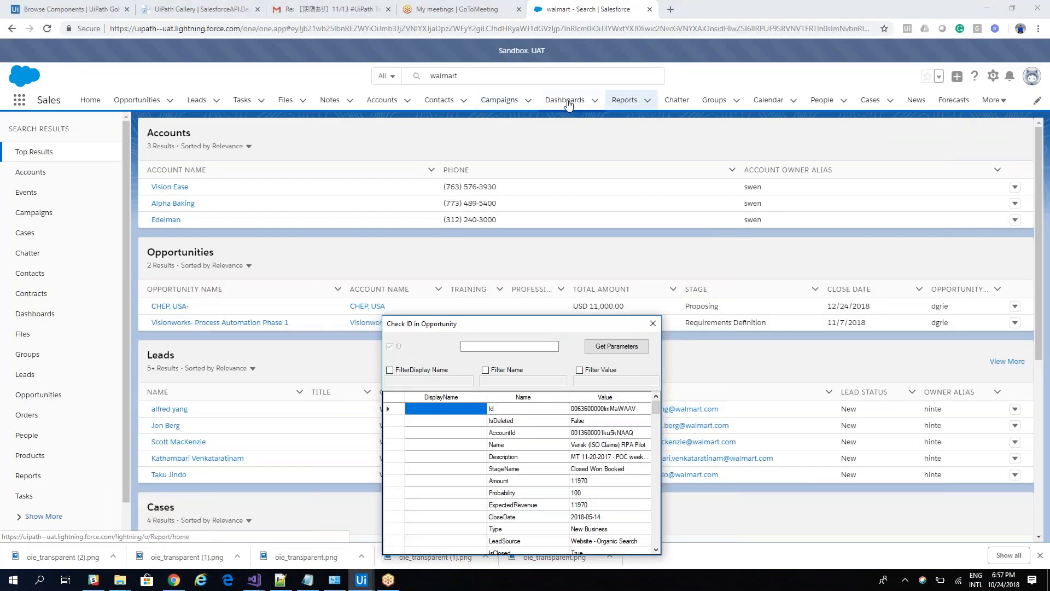
left_click(137, 99)
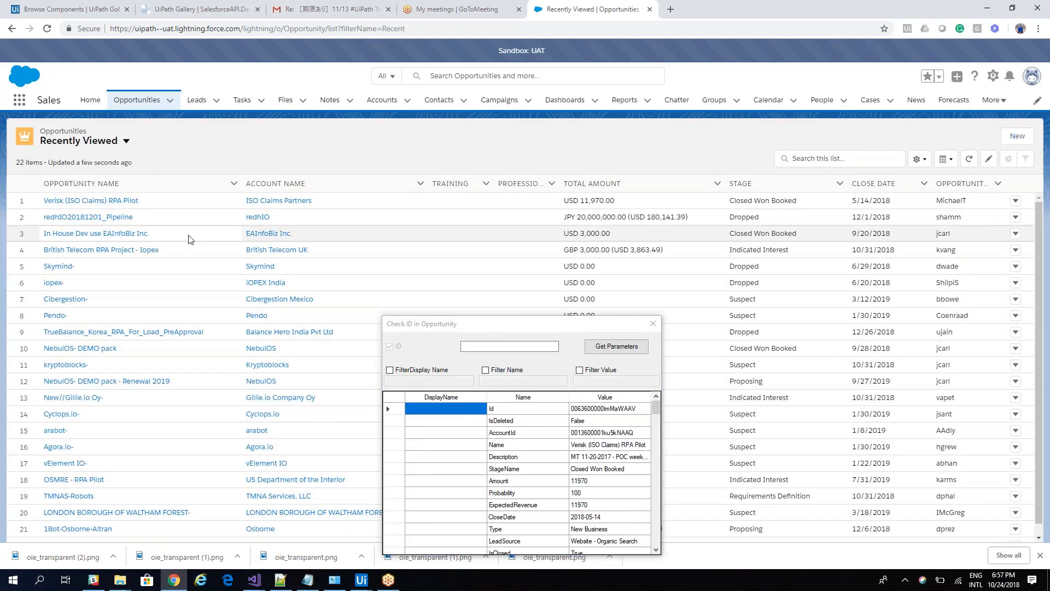
left_click(262, 218)
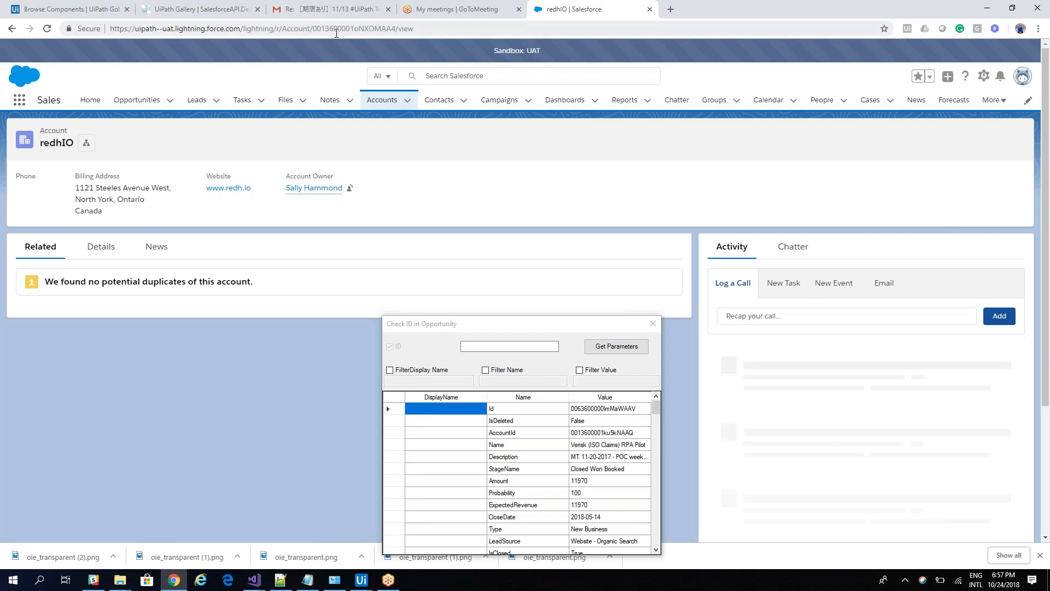
left_click_drag(314, 28, 354, 29)
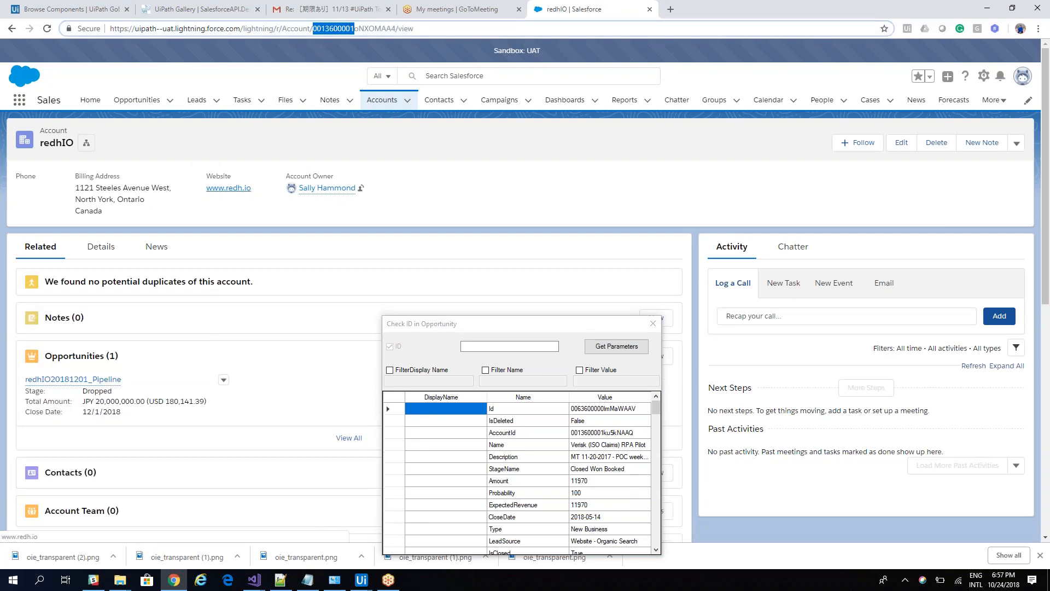
left_click_drag(314, 29, 396, 25)
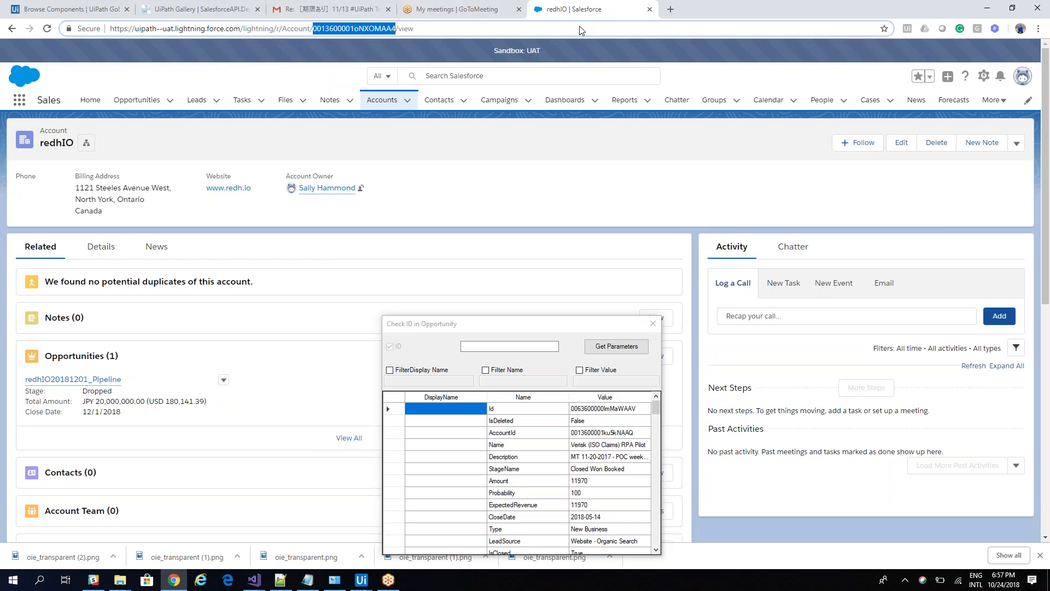
Back in UiPath Studio, check the copied account ID against Opportunity, copy the ID again, and close the test.
left_click(987, 8)
left_click_drag(549, 324, 552, 208)
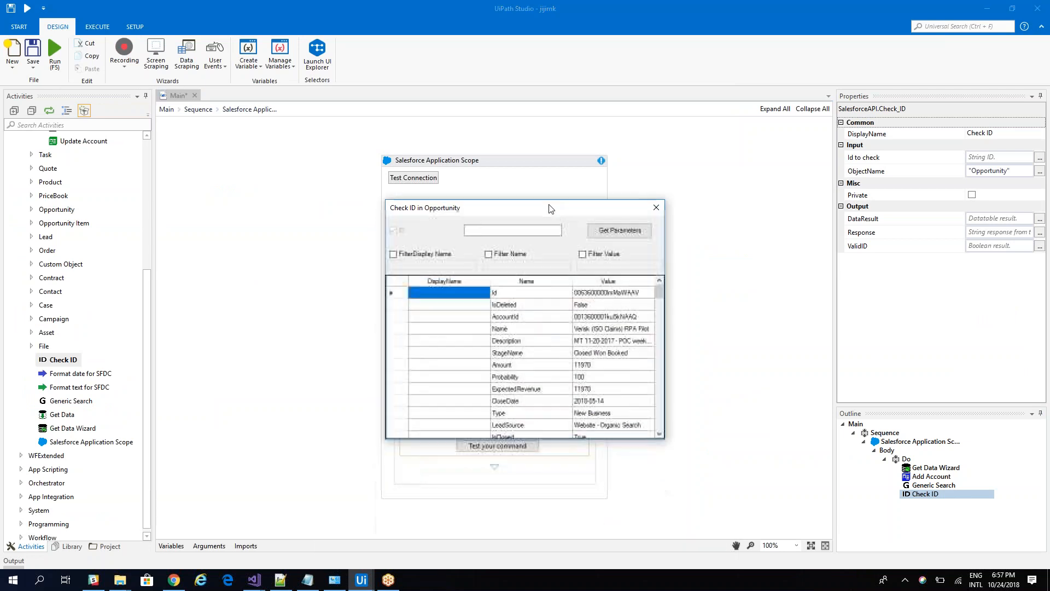
left_click(502, 231)
key("ctrl+v")
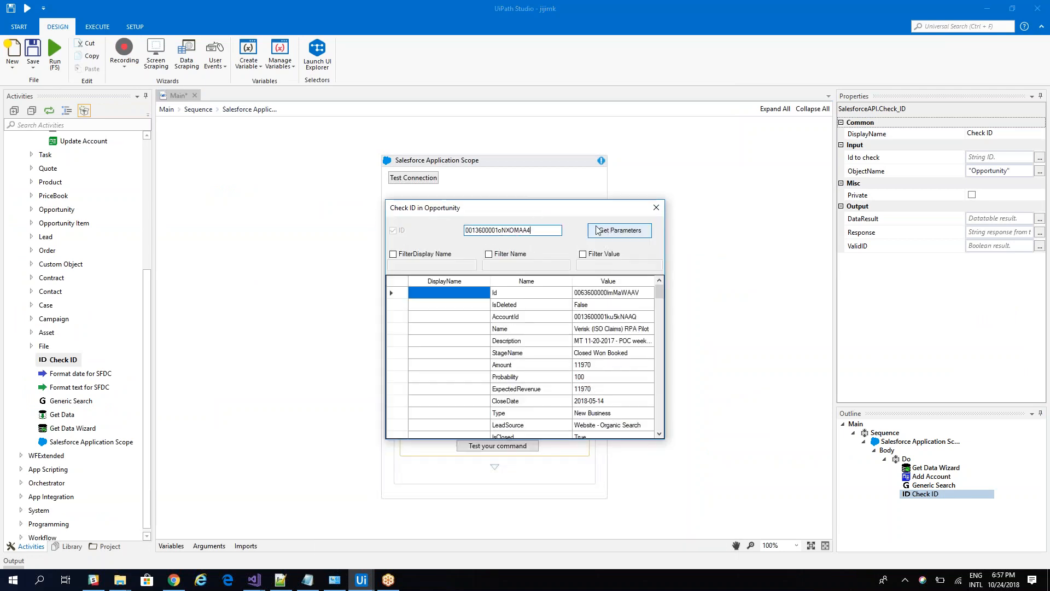
left_click(614, 232)
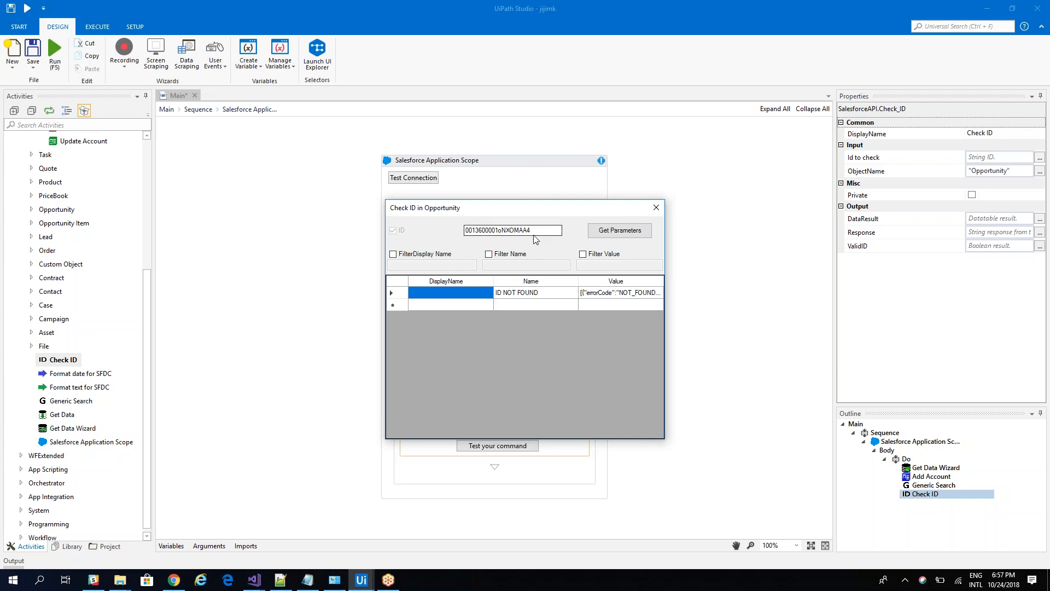
left_click_drag(532, 230, 463, 230)
key("ctrl+c")
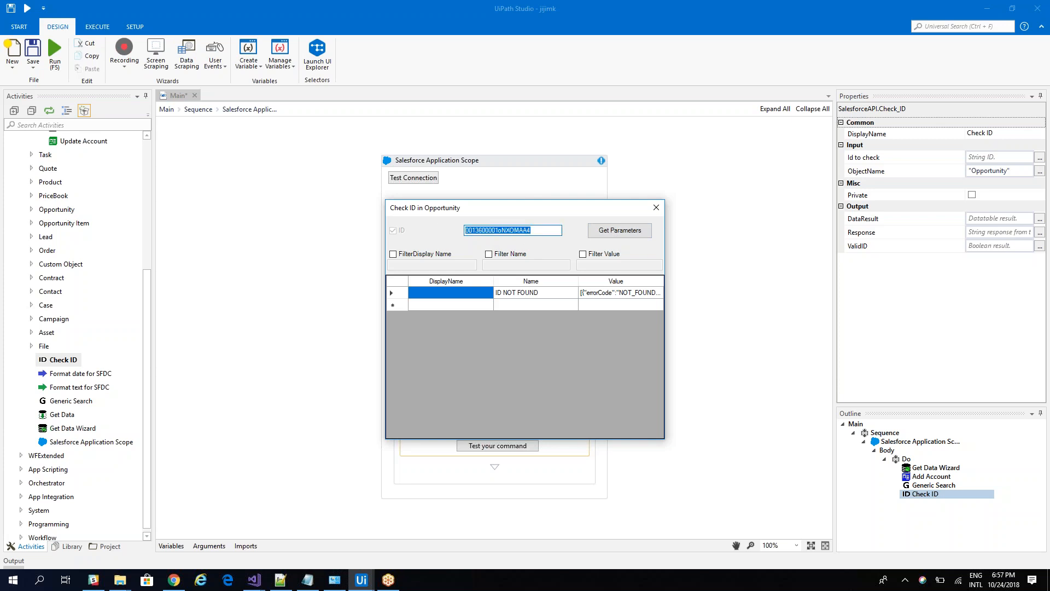
left_click(656, 208)
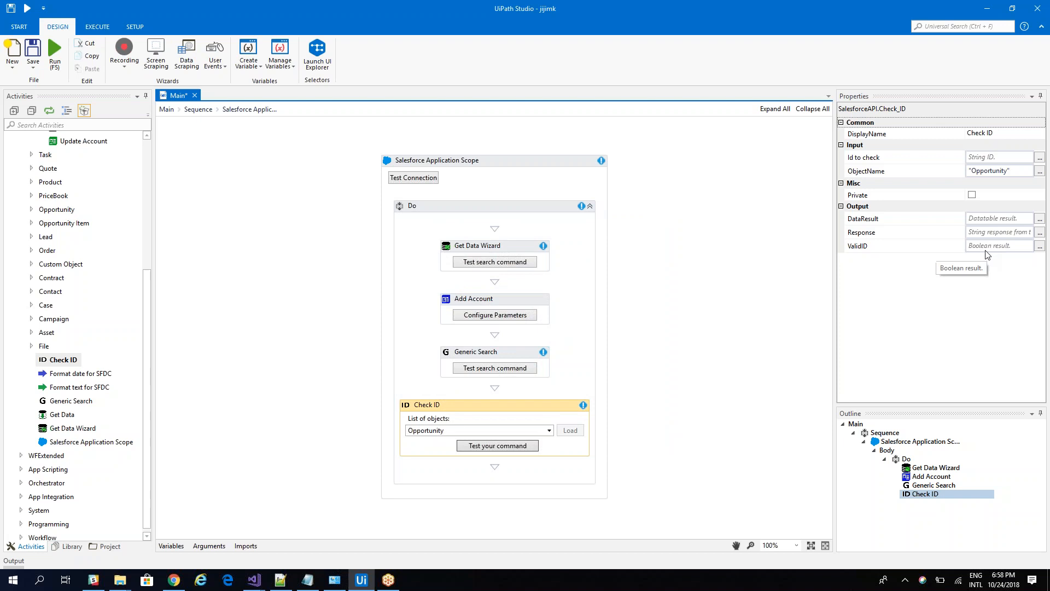
Change the Check ID object to Account and open its command test.
left_click(550, 431)
left_click_drag(549, 301, 541, 223)
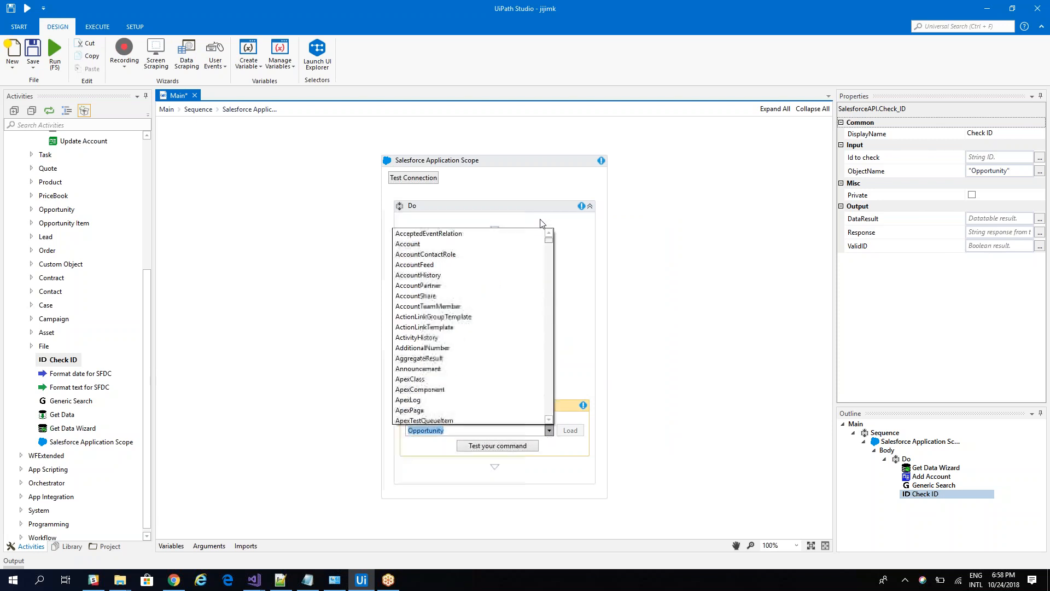
left_click(453, 244)
left_click(494, 445)
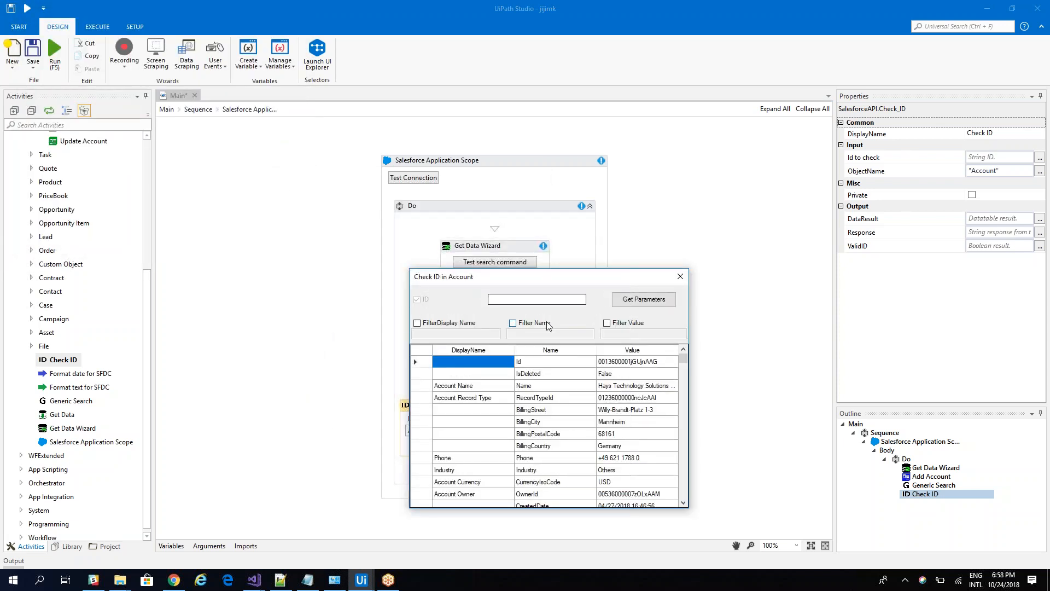
Retrieve the Account parameters for the copied redhIO record ID, review them, and close the test.
left_click(542, 302)
key("ctrl+v")
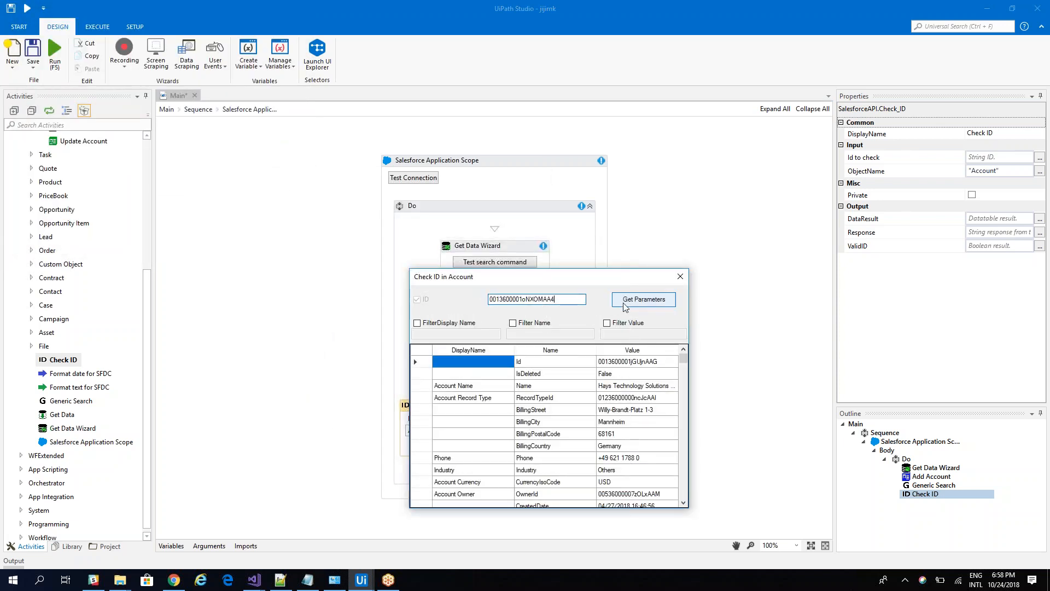
left_click(635, 300)
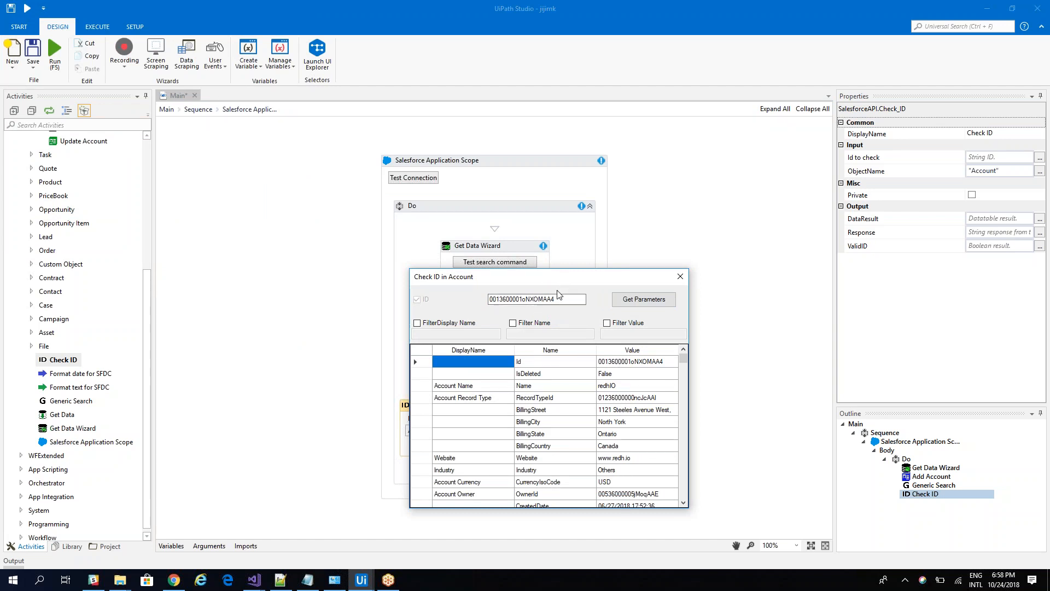
left_click_drag(526, 277, 461, 202)
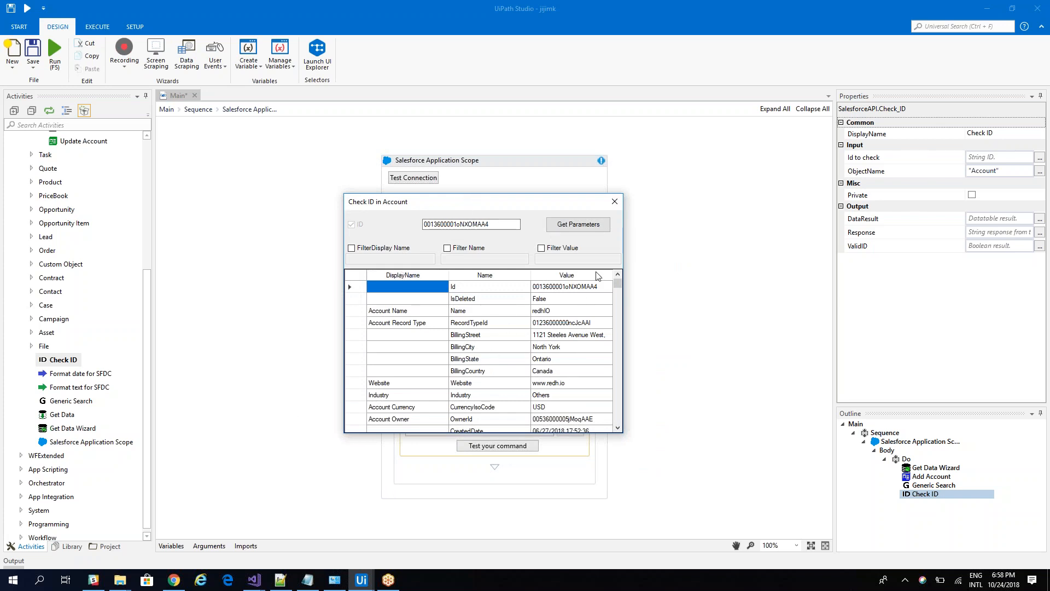
left_click(615, 202)
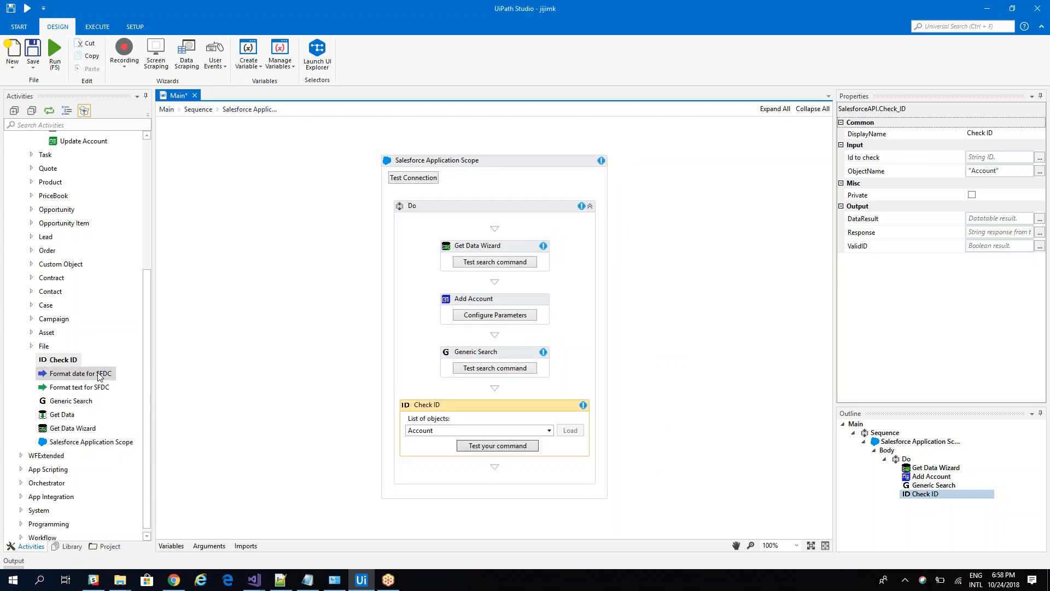
Add Format date for SFDC and Format text for SFDC activities between Generic Search and Check ID, and select the date activity.
left_click_drag(80, 373, 473, 381)
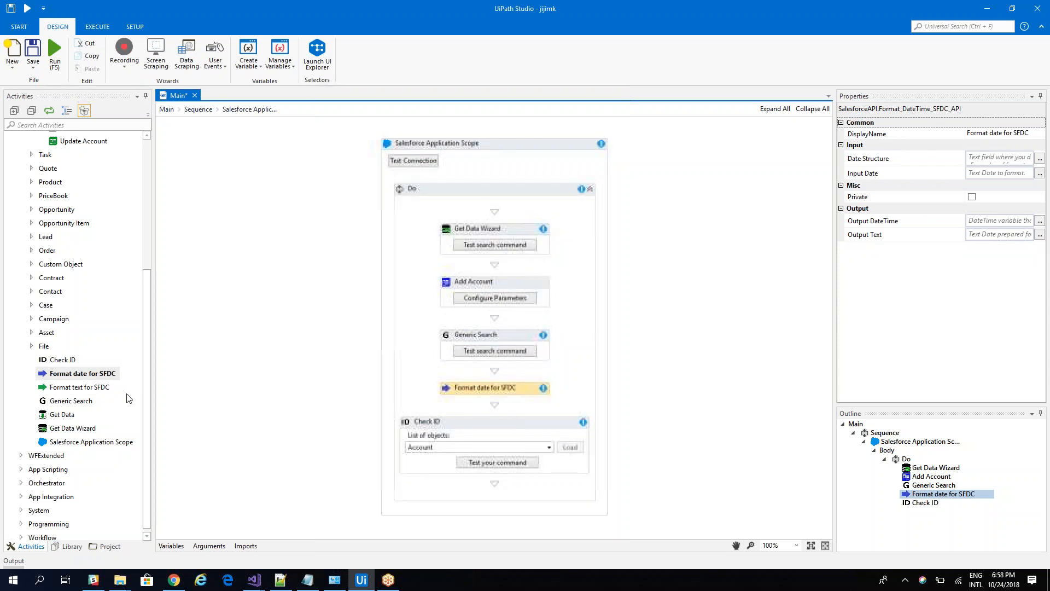
left_click_drag(80, 387, 488, 416)
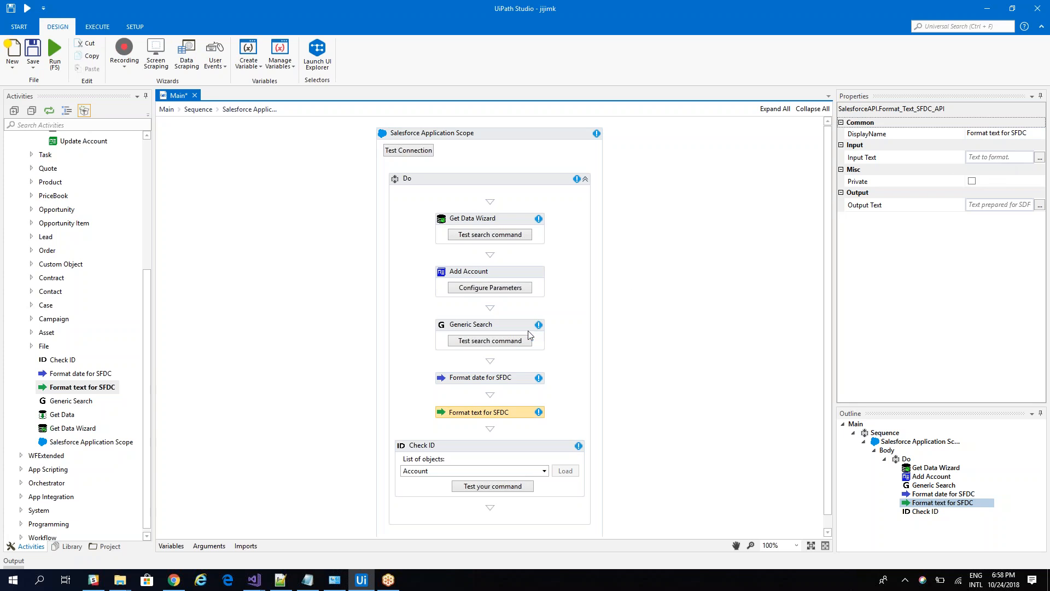
left_click(493, 378)
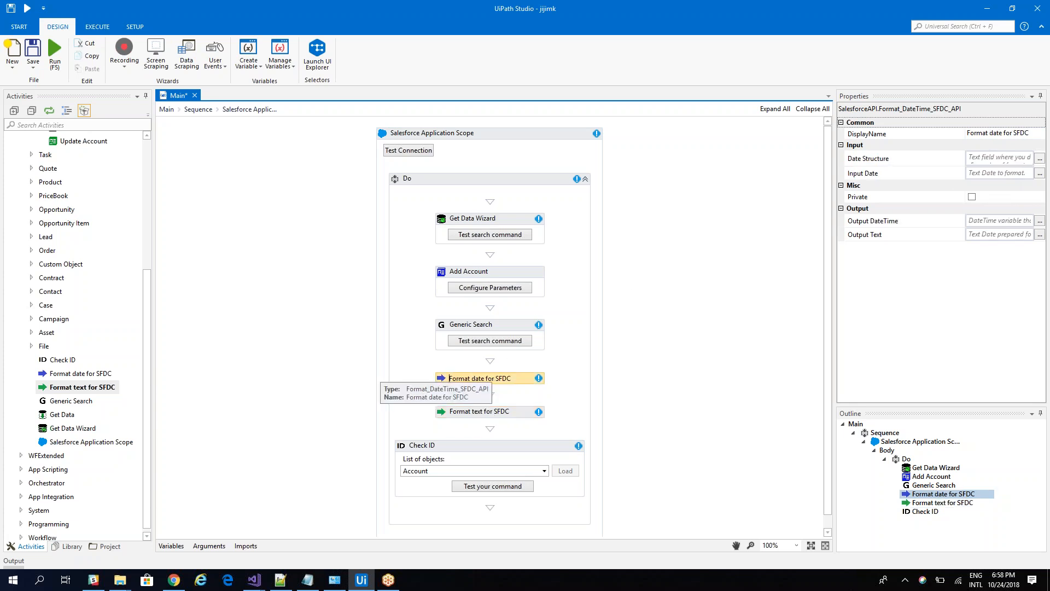